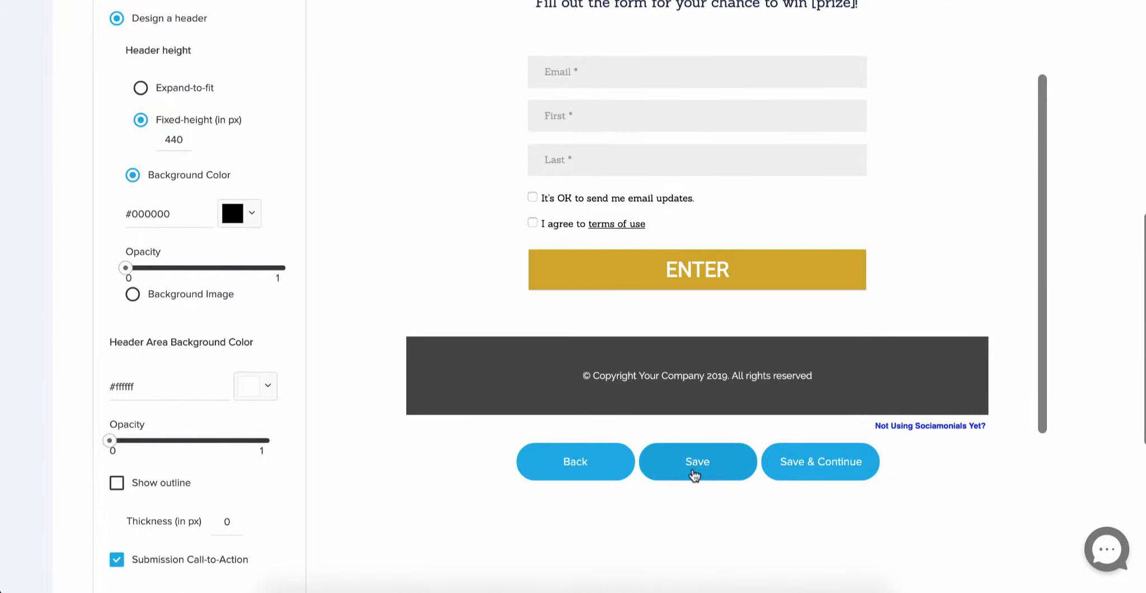
Step: Open the page background settings for the Monthly Giveaway home screen
{"action": "scroll", "coordinate": [402, 277], "scroll_direction": "up", "scroll_amount": 3}
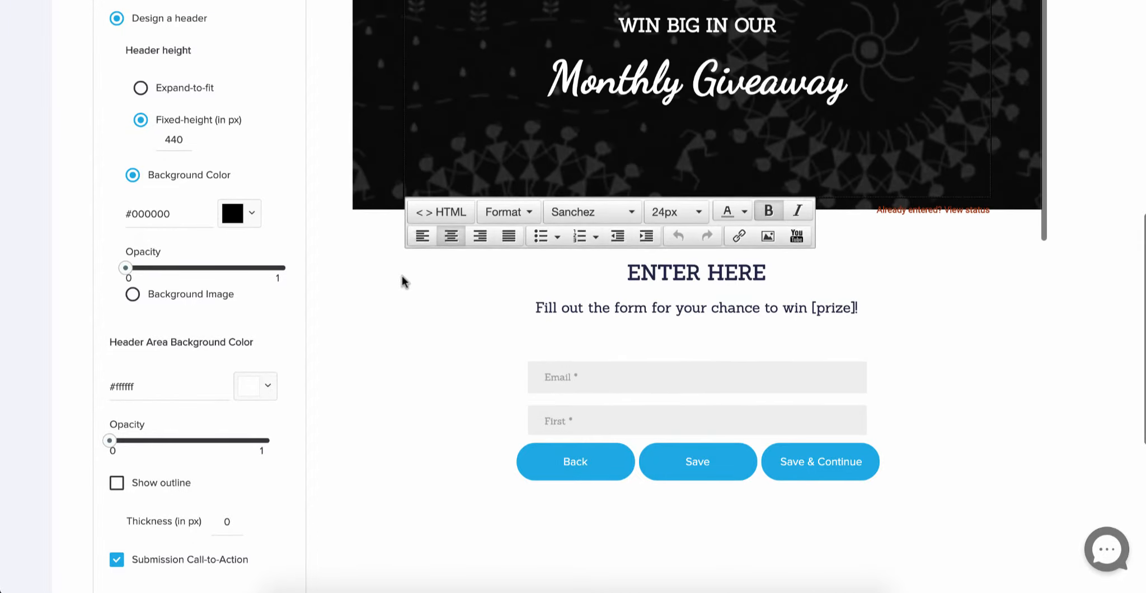
{"action": "scroll", "coordinate": [402, 277], "scroll_direction": "up", "scroll_amount": 1}
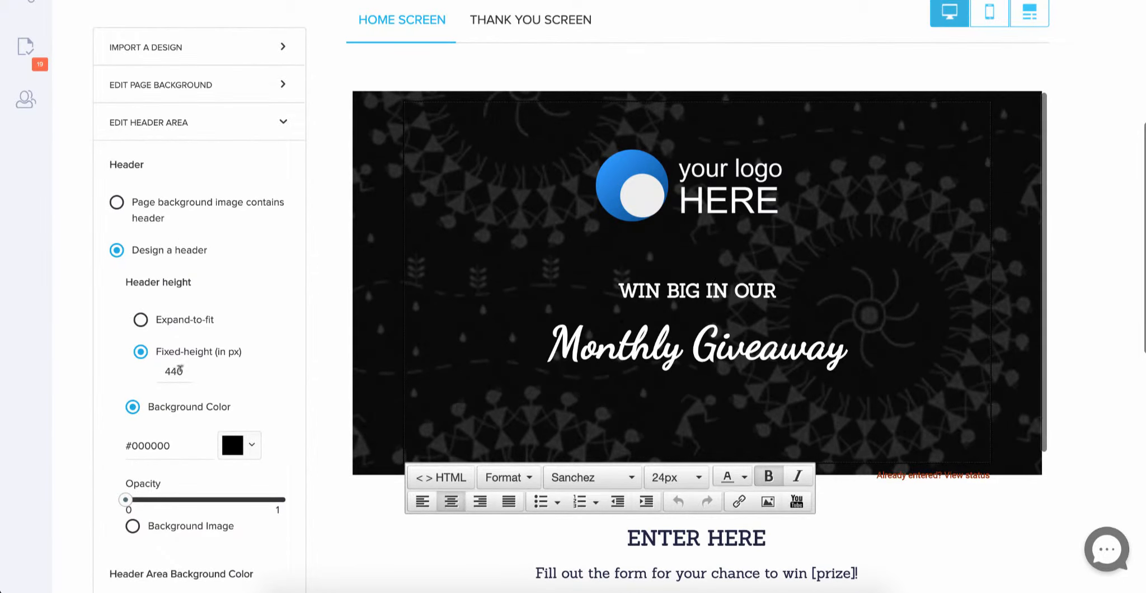
{"action": "left_click", "coordinate": [162, 85]}
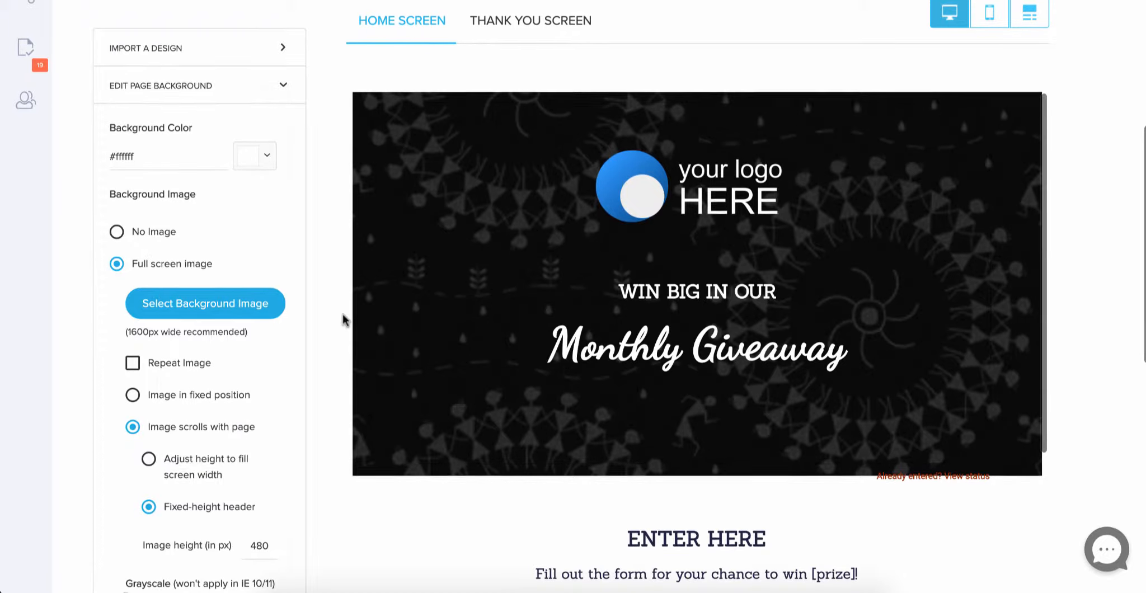
Step: Return to the campaigns list and open the Design step of the Instant Win Giveaway 5 campaign
{"action": "scroll", "coordinate": [344, 320], "scroll_direction": "up", "scroll_amount": 5}
{"action": "left_click", "coordinate": [25, 209]}
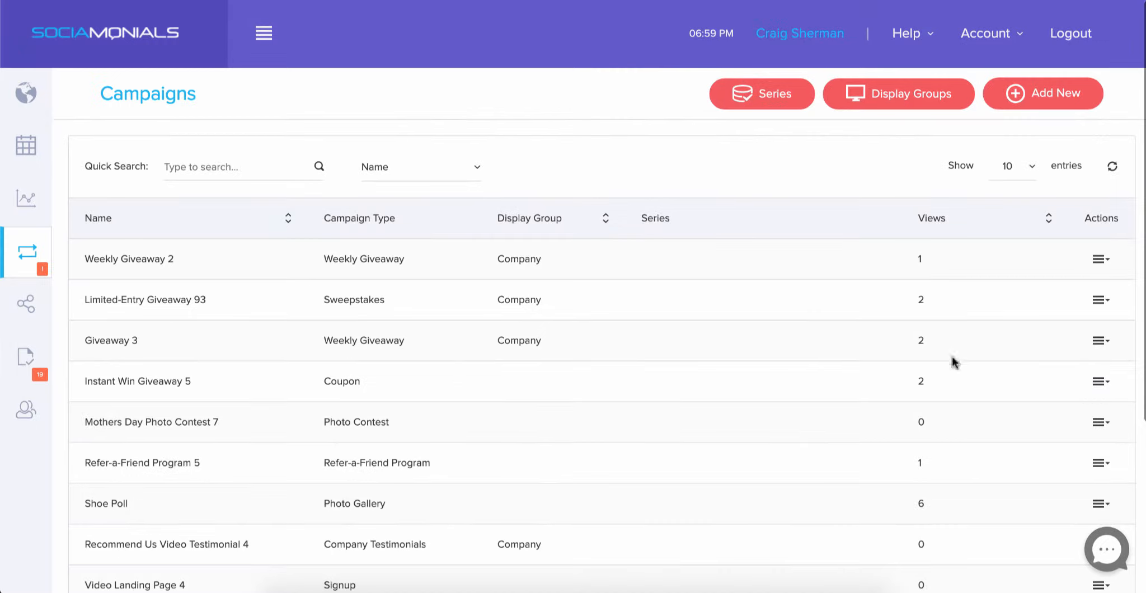
{"action": "left_click", "coordinate": [1098, 383]}
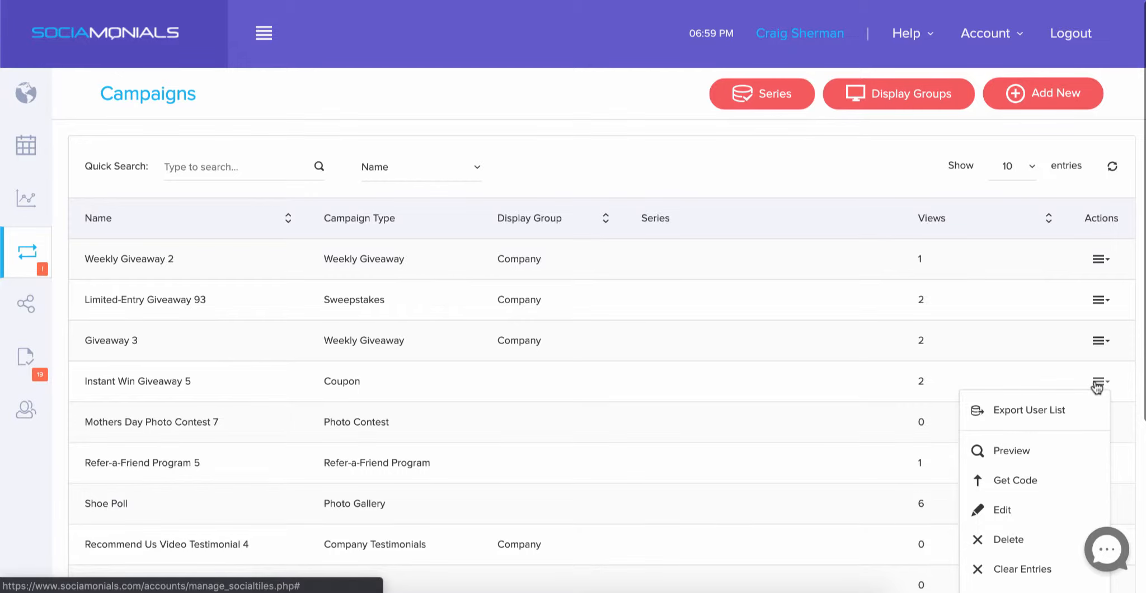
{"action": "left_click", "coordinate": [1041, 510]}
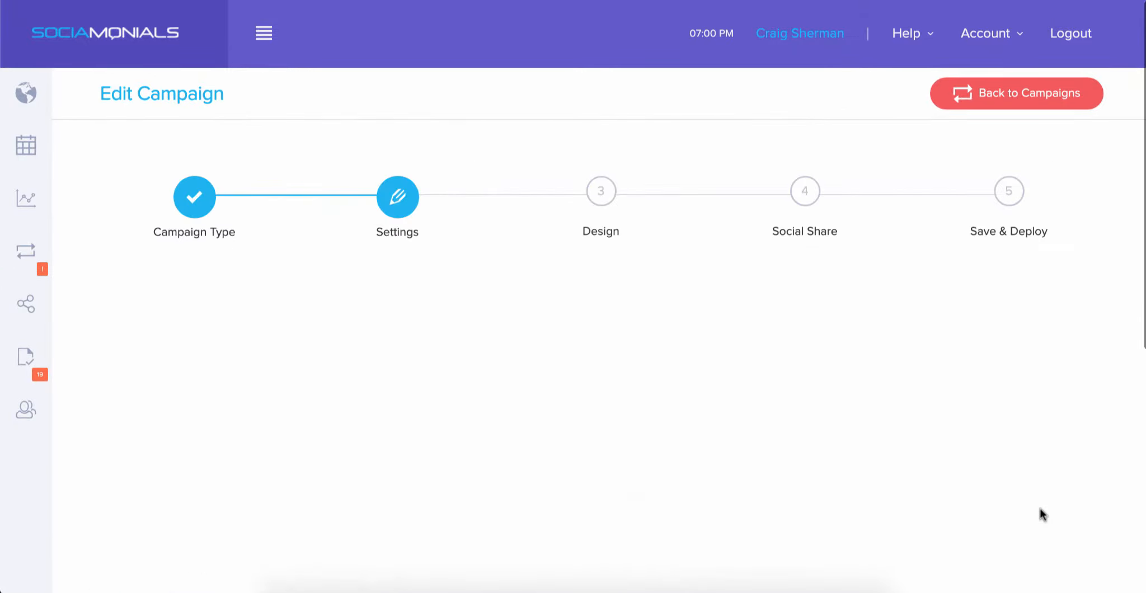
{"action": "left_click", "coordinate": [600, 196]}
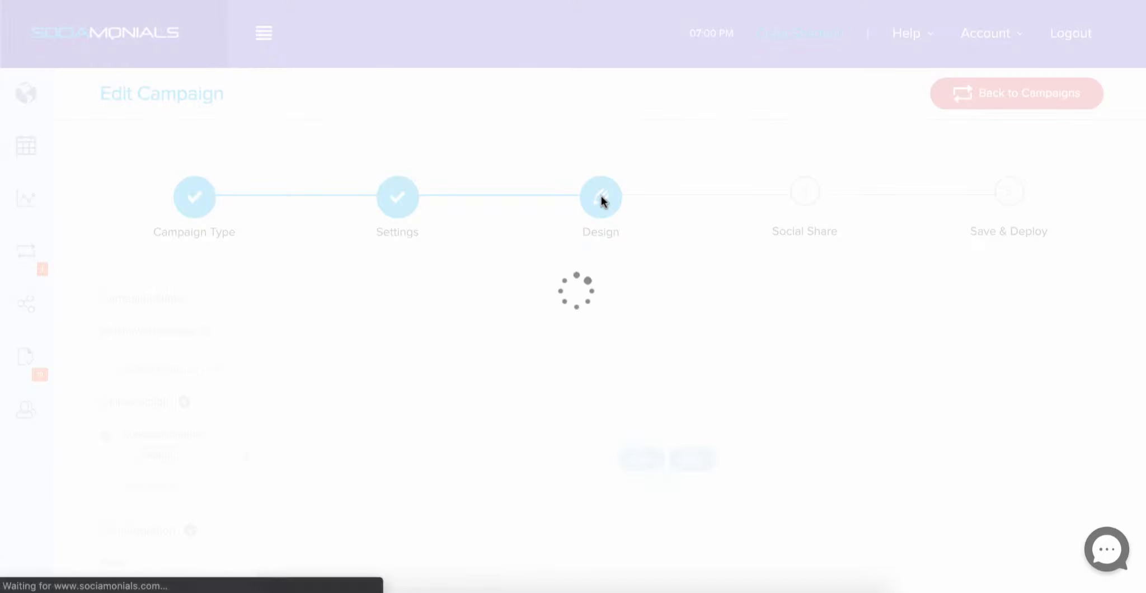
{"action": "scroll", "coordinate": [241, 316], "scroll_direction": "down", "scroll_amount": 4}
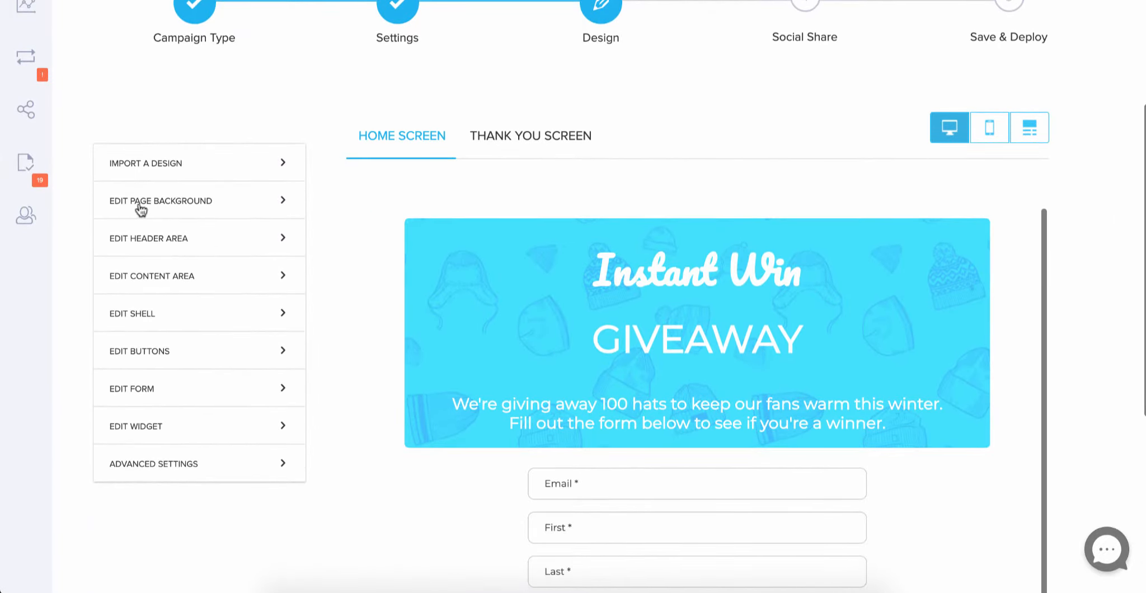
Step: In the header area settings, choose the 1020X400 light-blue hat pattern from the Asset Library as the header background image
{"action": "left_click", "coordinate": [160, 247]}
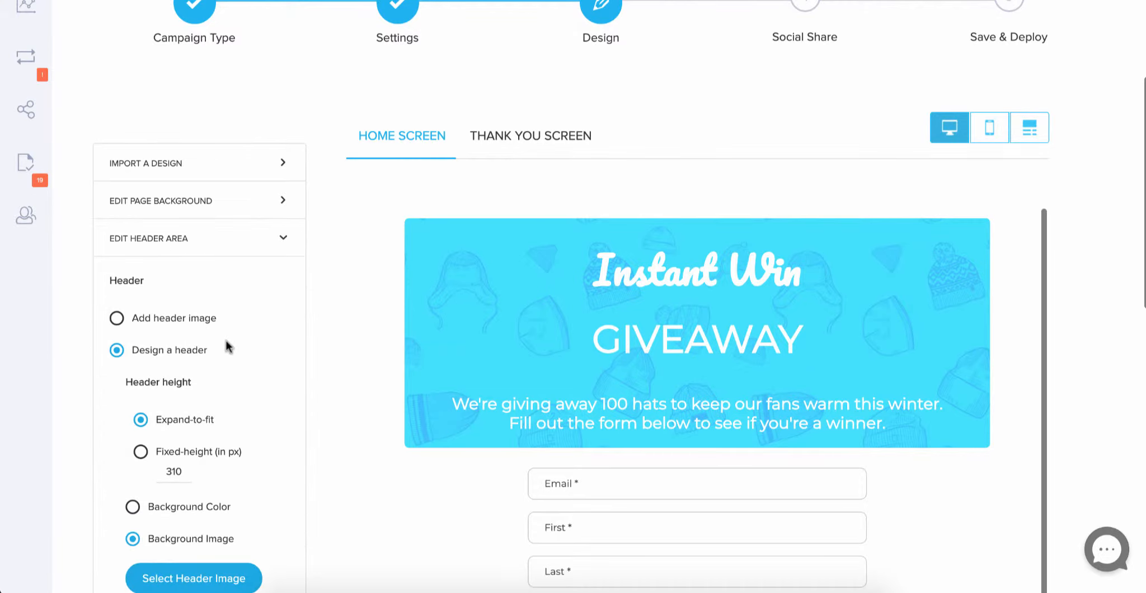
{"action": "scroll", "coordinate": [225, 342], "scroll_direction": "down", "scroll_amount": 2}
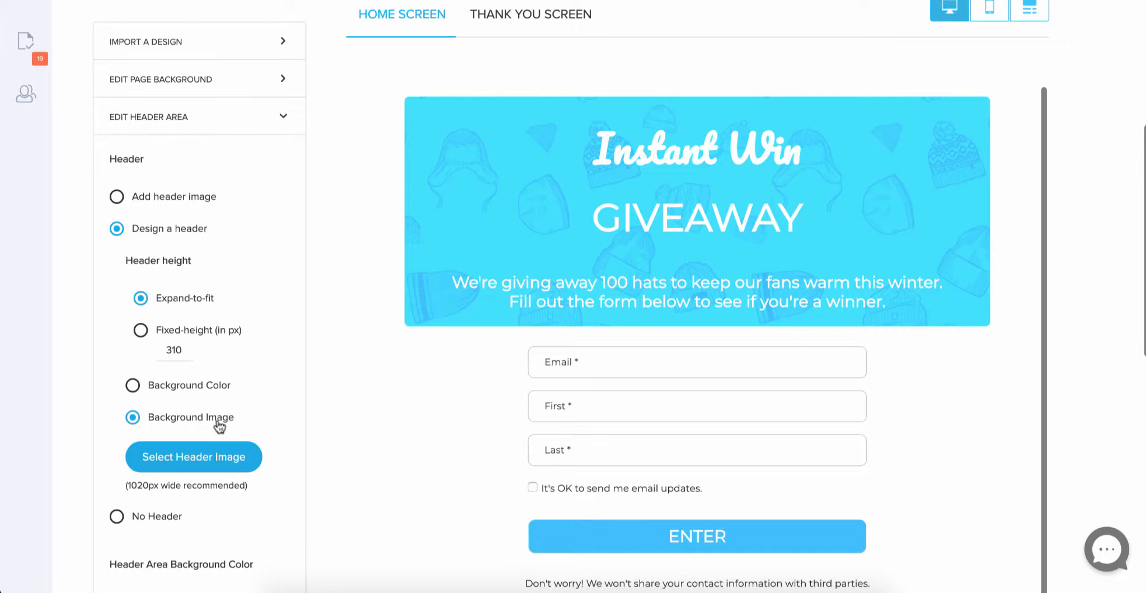
{"action": "left_click", "coordinate": [205, 459]}
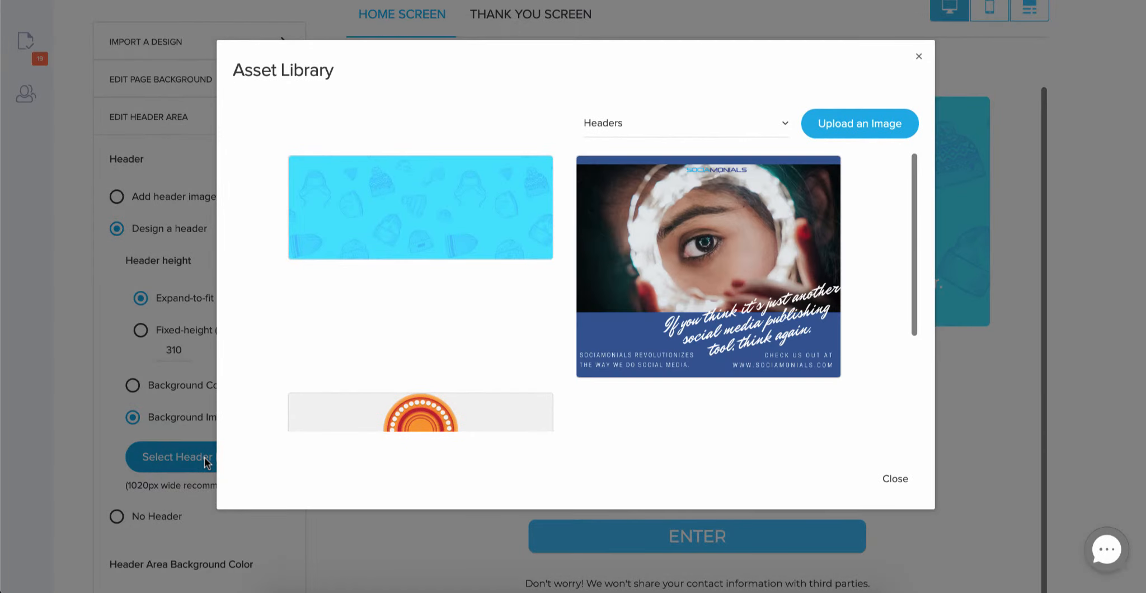
{"action": "mouse_move", "coordinate": [419, 207]}
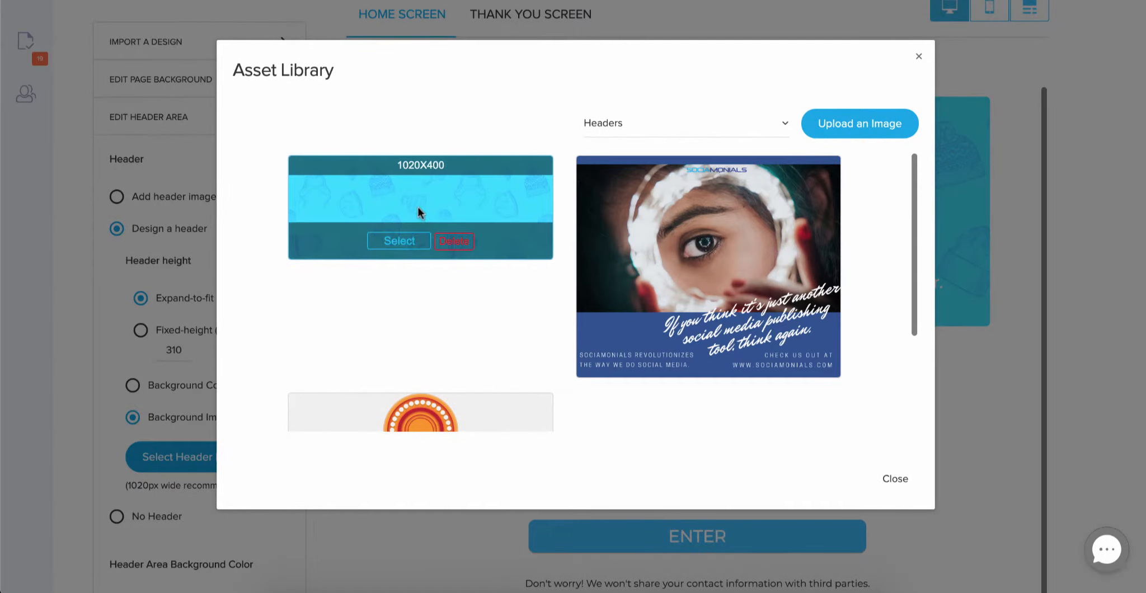
{"action": "left_click", "coordinate": [403, 243]}
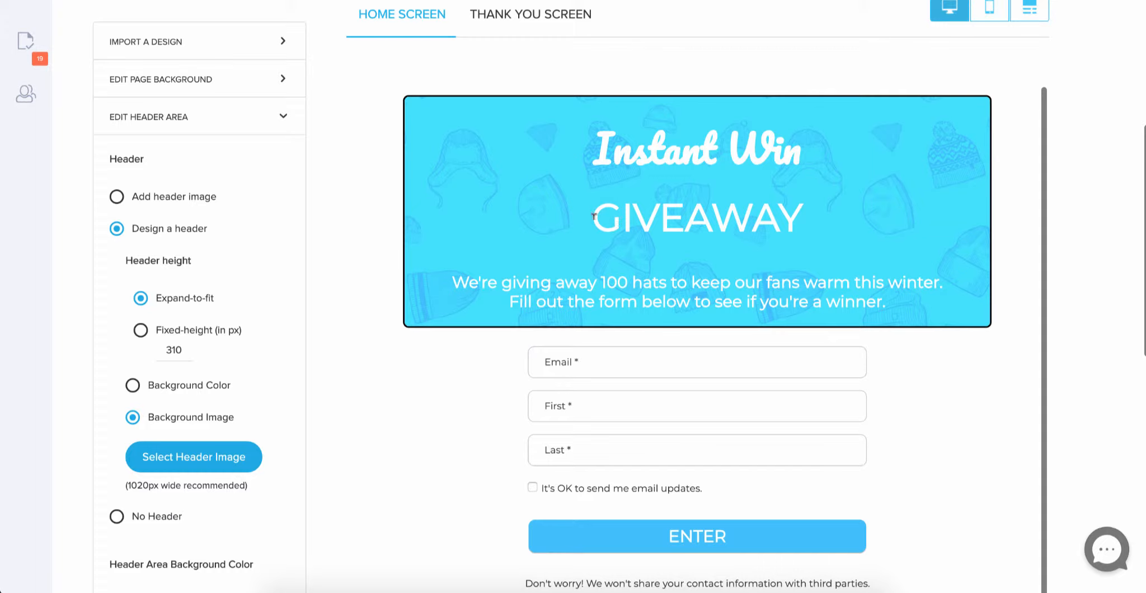
Step: Select the word GIVEAWAY in the header to view its text formatting options
{"action": "left_click_drag", "start_coordinate": [594, 215], "coordinate": [812, 212]}
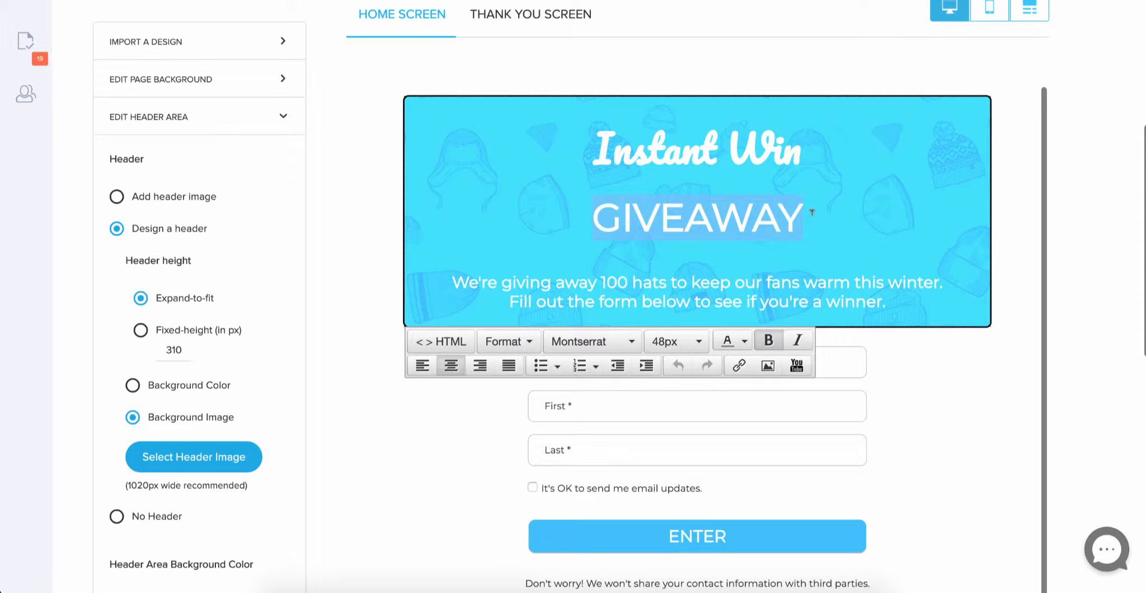
{"action": "left_click", "coordinate": [339, 312]}
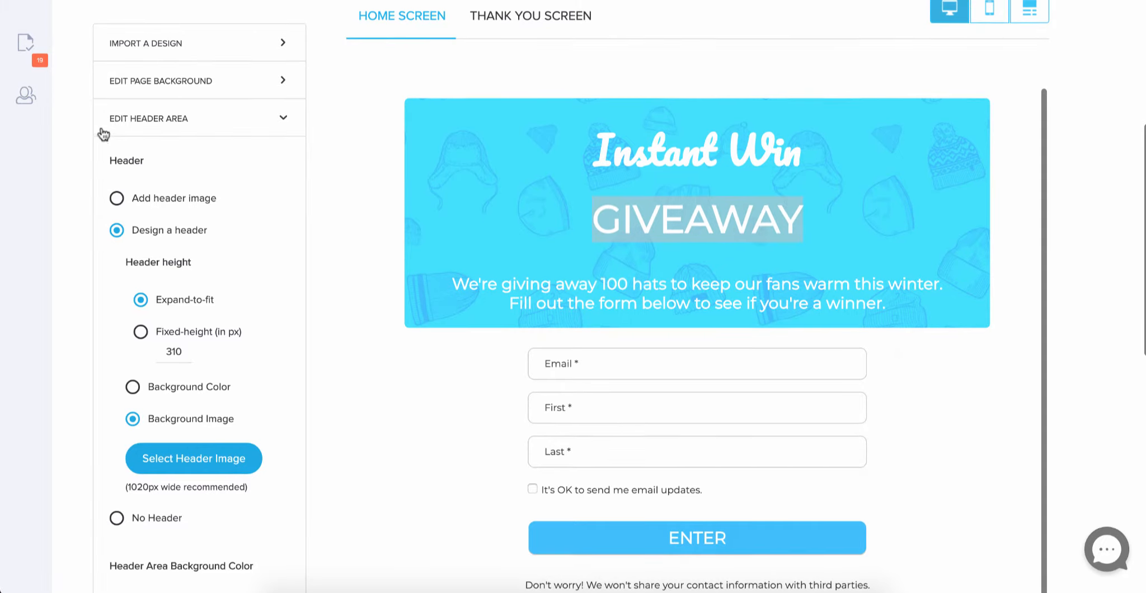
Step: Return to the campaigns list and open the Design step of the Limited-Entry Giveaway 93 campaign
{"action": "scroll", "coordinate": [66, 177], "scroll_direction": "up", "scroll_amount": 5}
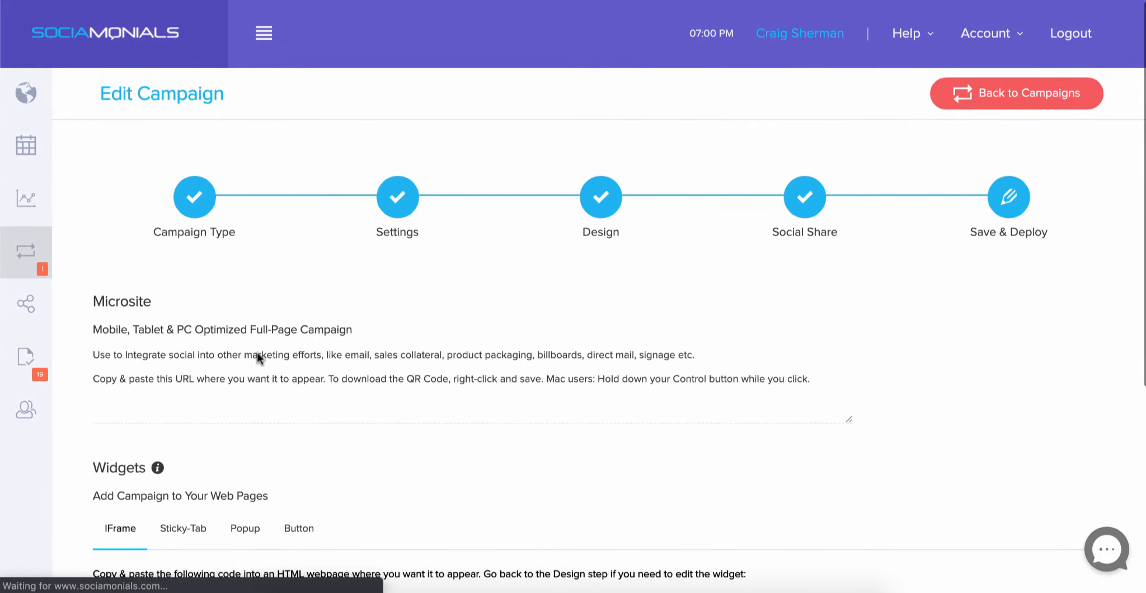
{"action": "scroll", "coordinate": [258, 354], "scroll_direction": "down", "scroll_amount": 1}
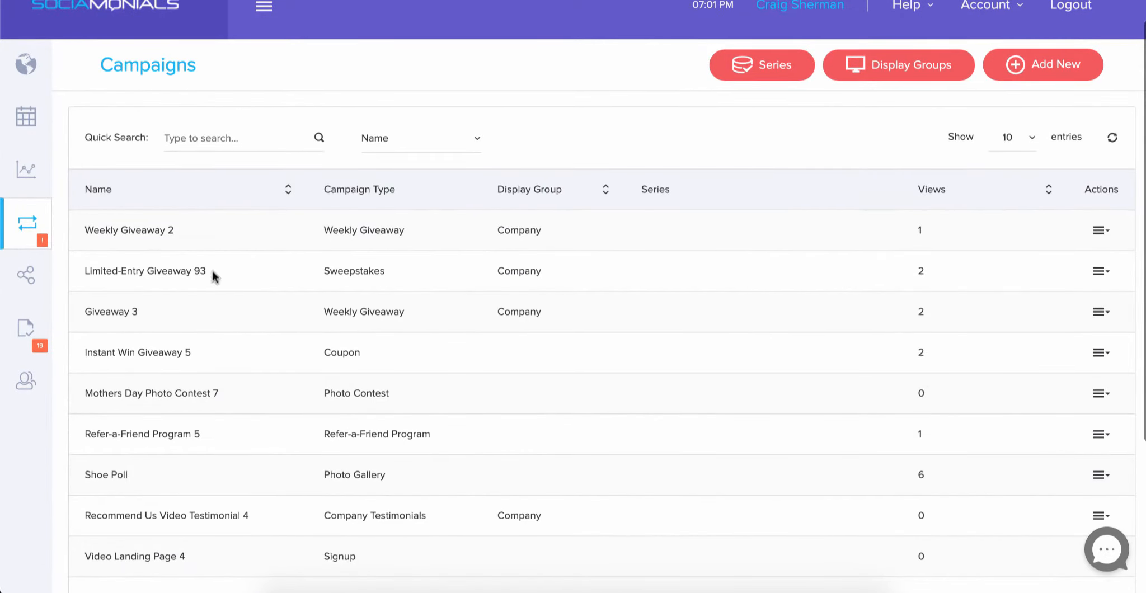
{"action": "left_click", "coordinate": [1099, 273]}
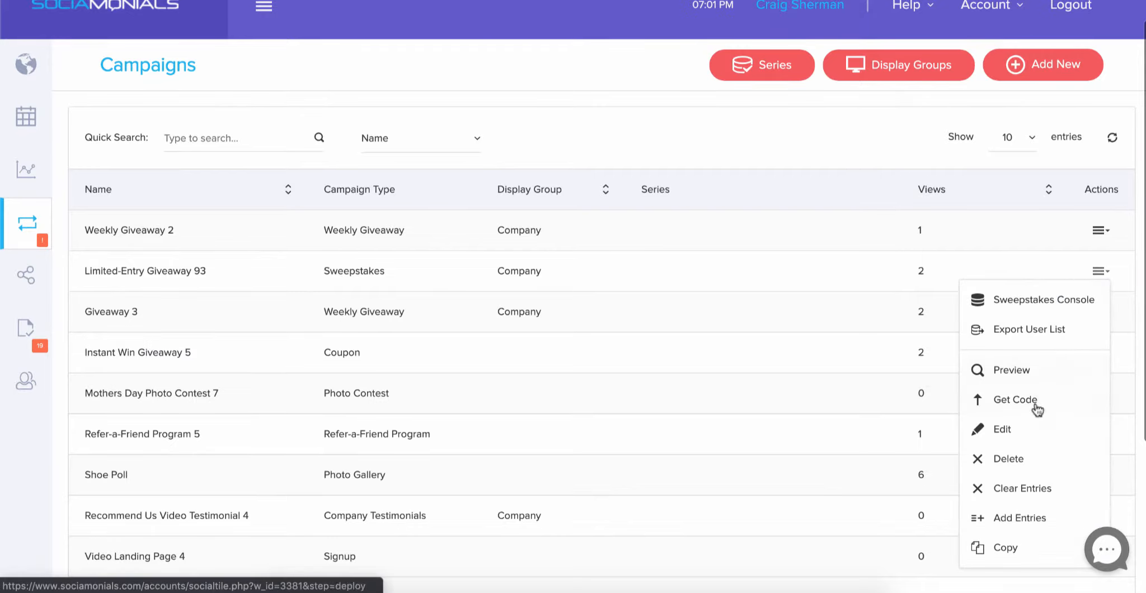
{"action": "left_click", "coordinate": [1034, 431]}
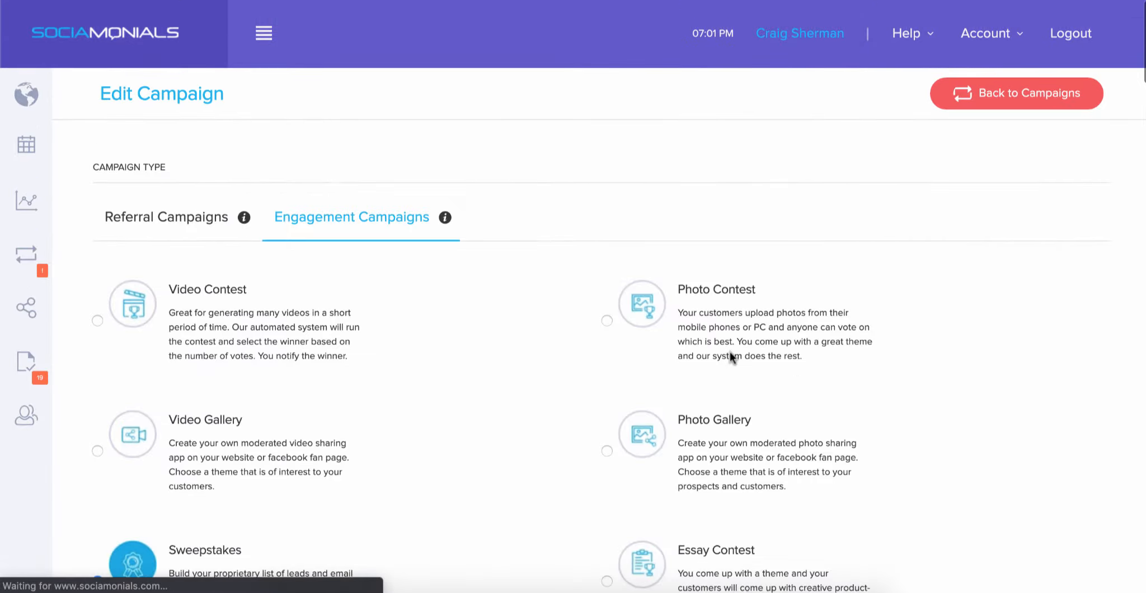
{"action": "left_click", "coordinate": [601, 195]}
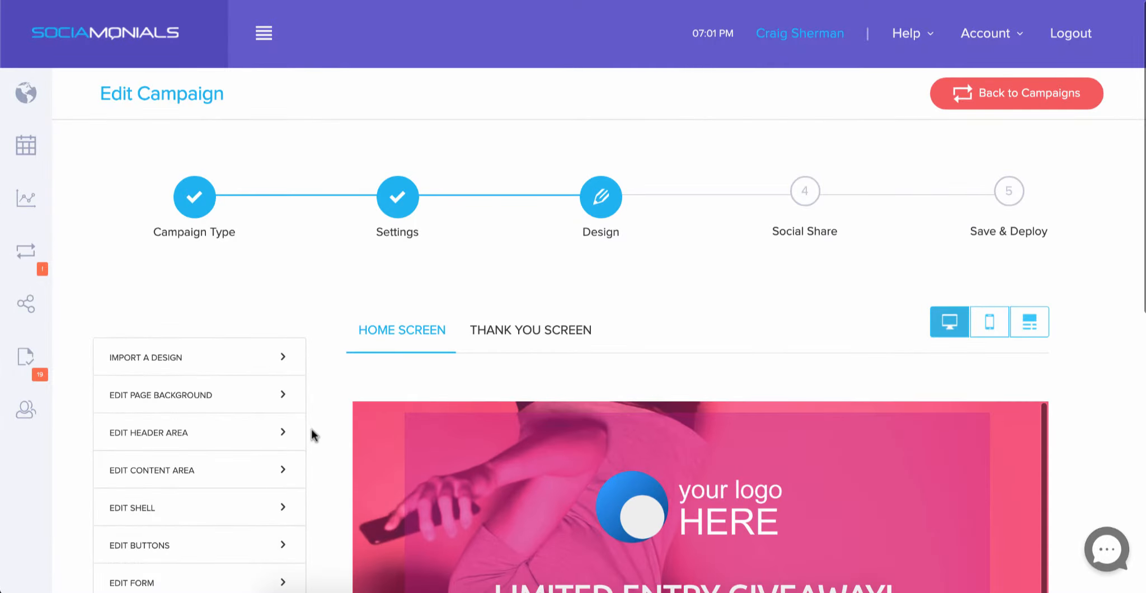
Step: In the header area settings, try background color opacities of 1 and 0, and leave it at about 0.4
{"action": "scroll", "coordinate": [312, 433], "scroll_direction": "down", "scroll_amount": 5}
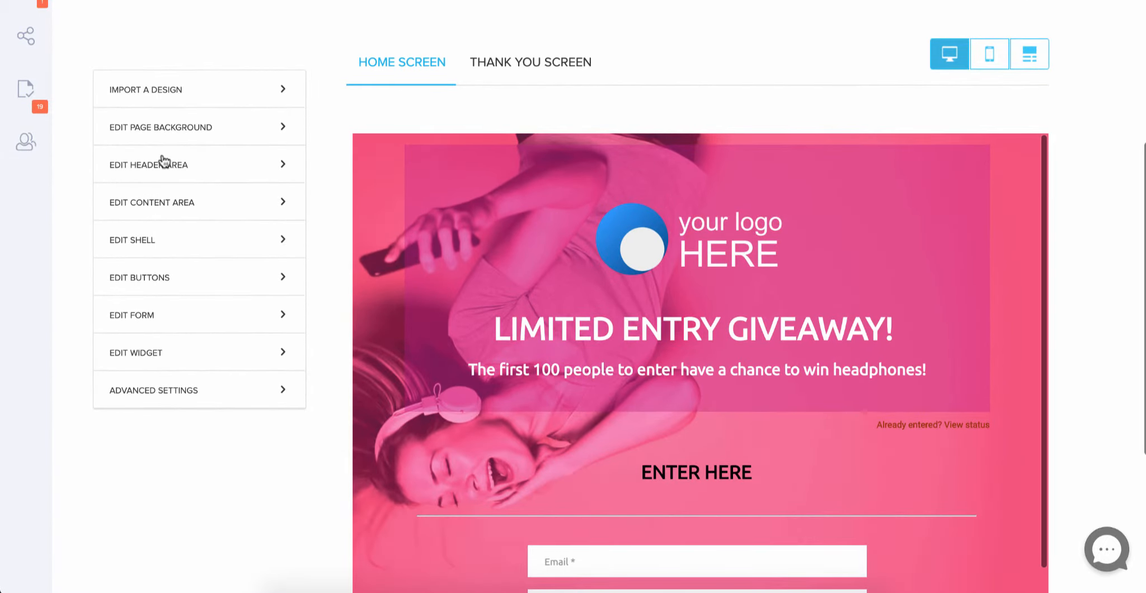
{"action": "left_click", "coordinate": [163, 162]}
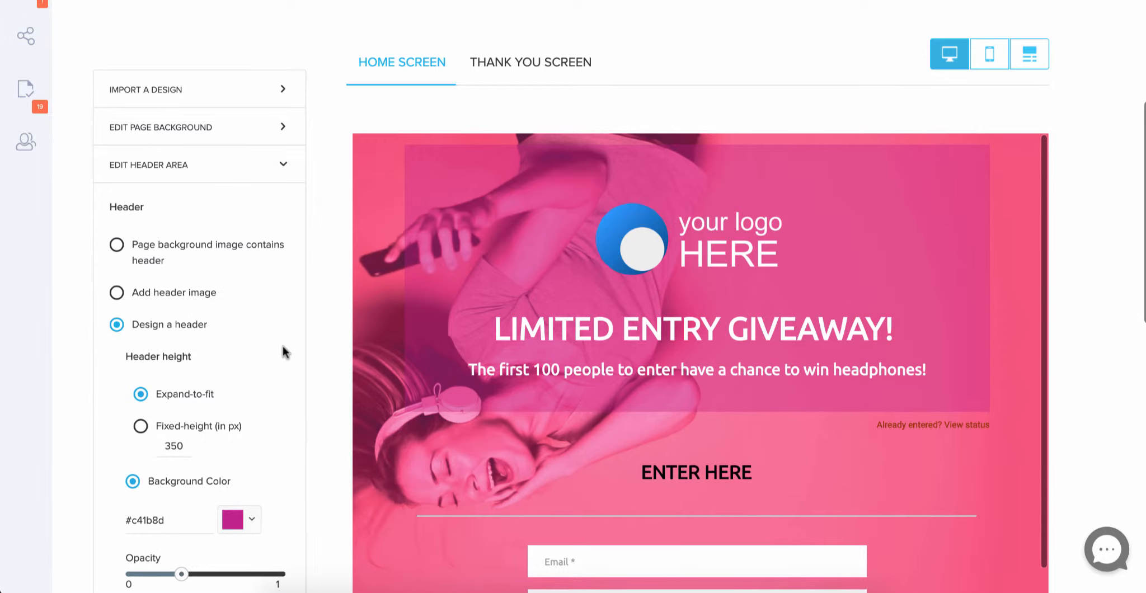
{"action": "scroll", "coordinate": [286, 352], "scroll_direction": "down", "scroll_amount": 1}
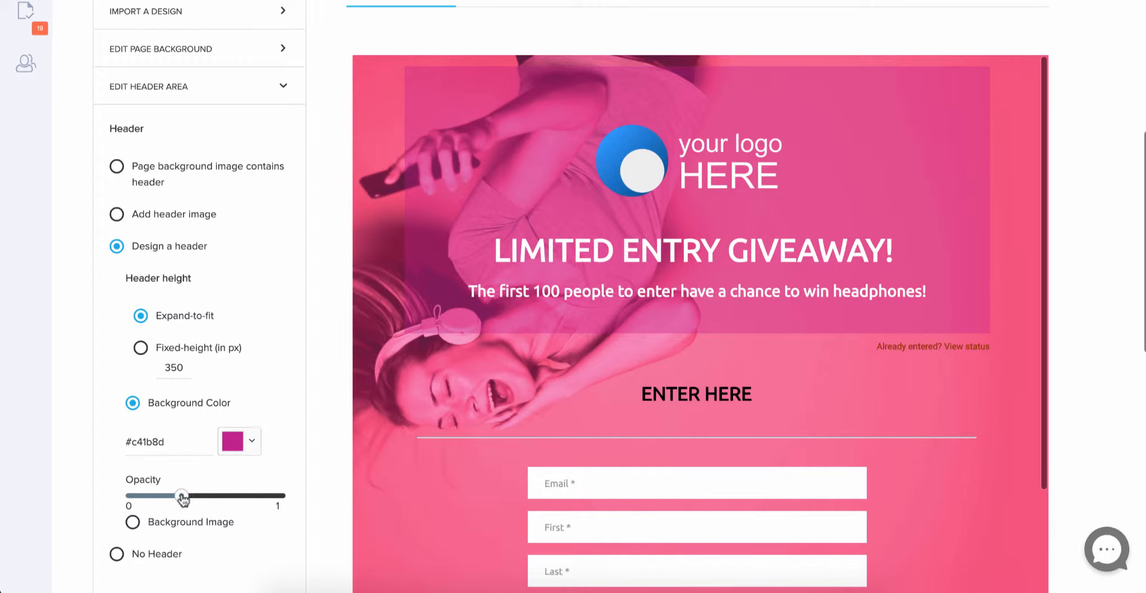
{"action": "left_click_drag", "start_coordinate": [182, 498], "coordinate": [320, 506]}
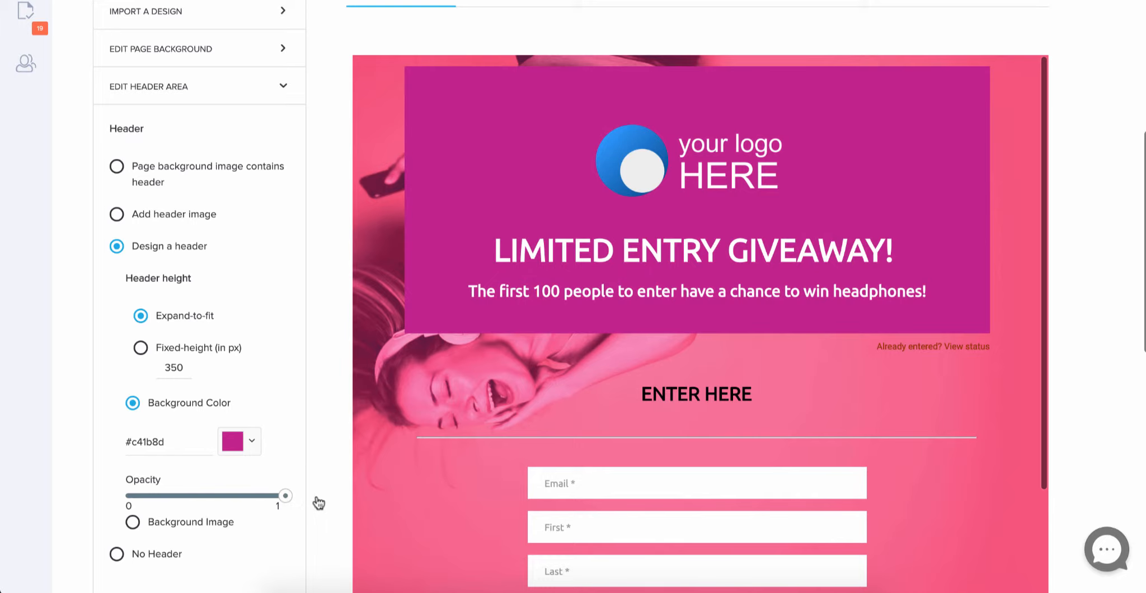
{"action": "left_click_drag", "start_coordinate": [285, 496], "coordinate": [128, 498]}
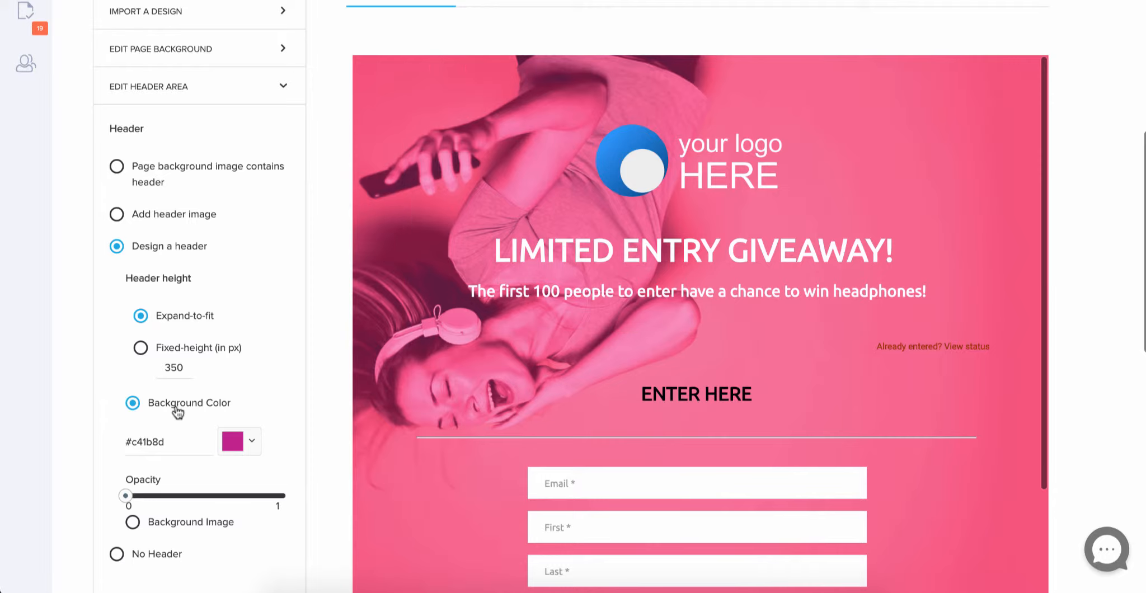
{"action": "left_click_drag", "start_coordinate": [126, 498], "coordinate": [190, 500]}
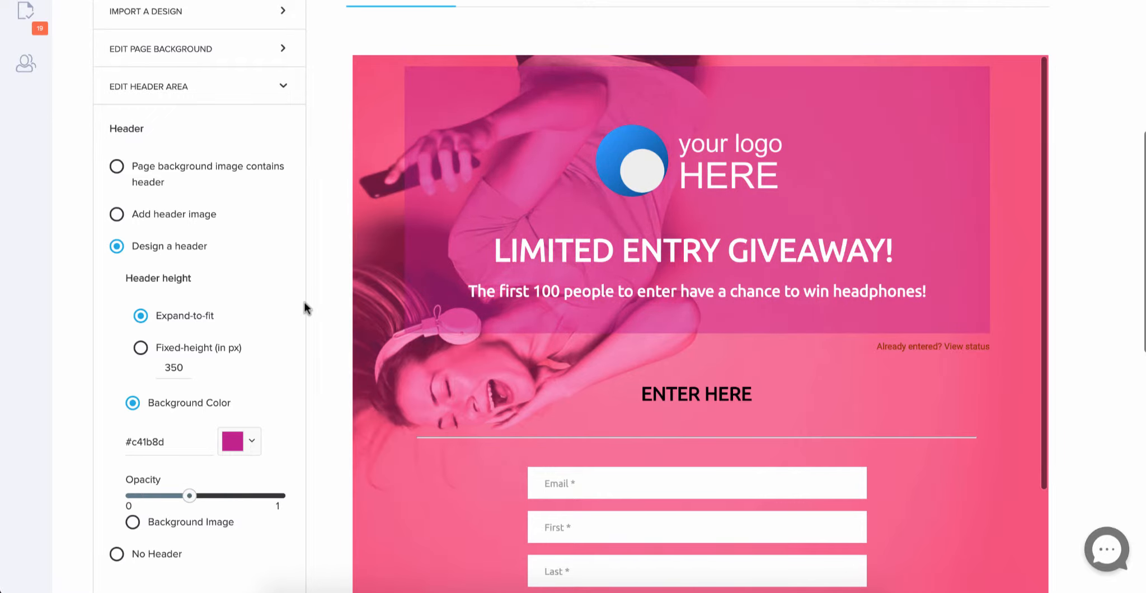
Step: Return to the campaigns list and open the Design step of the Weekly Giveaway 2 campaign
{"action": "scroll", "coordinate": [304, 287], "scroll_direction": "up", "scroll_amount": 6}
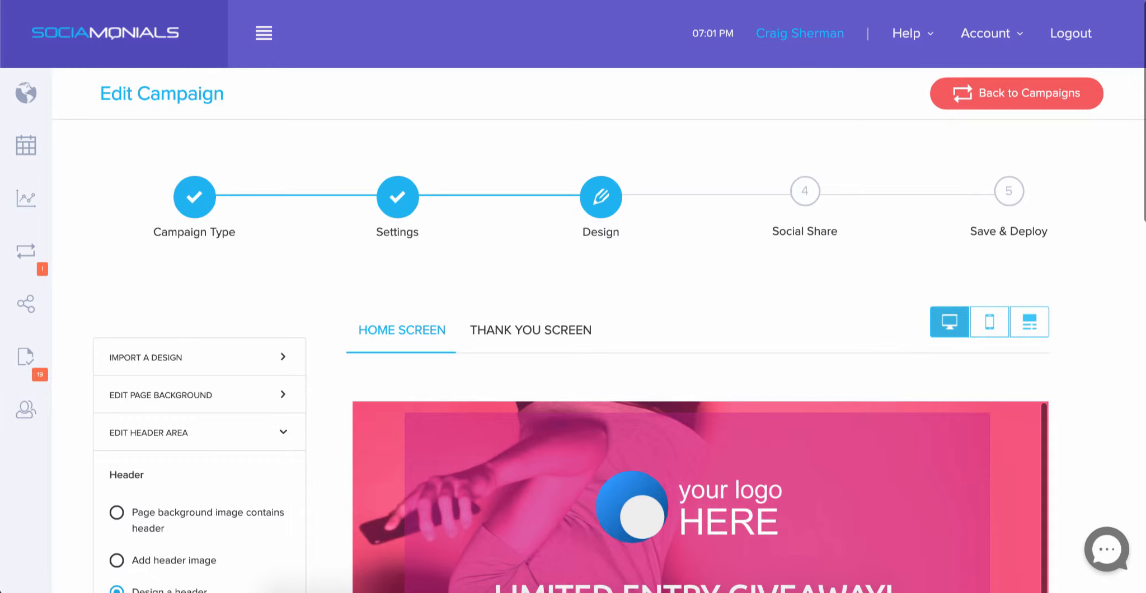
{"action": "mouse_move", "coordinate": [27, 257]}
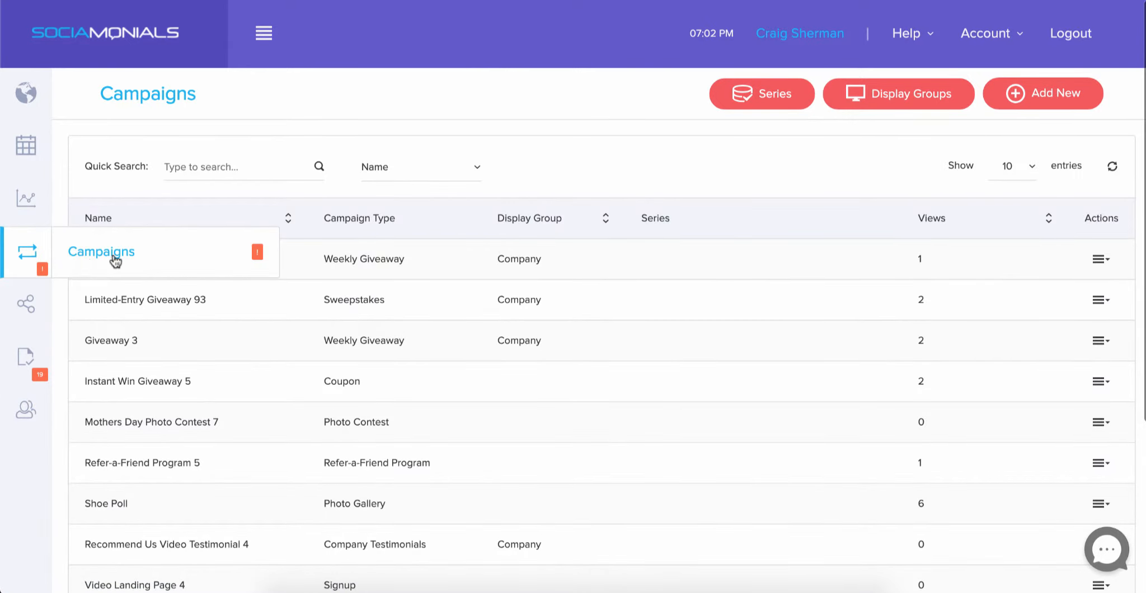
{"action": "left_click", "coordinate": [1100, 268]}
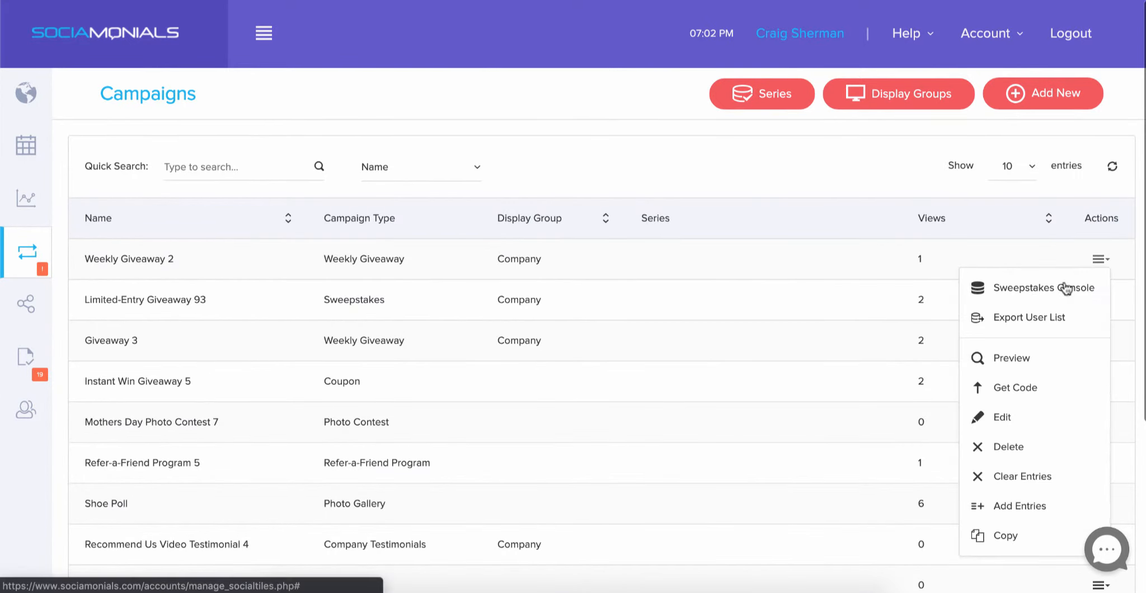
{"action": "left_click", "coordinate": [1037, 420]}
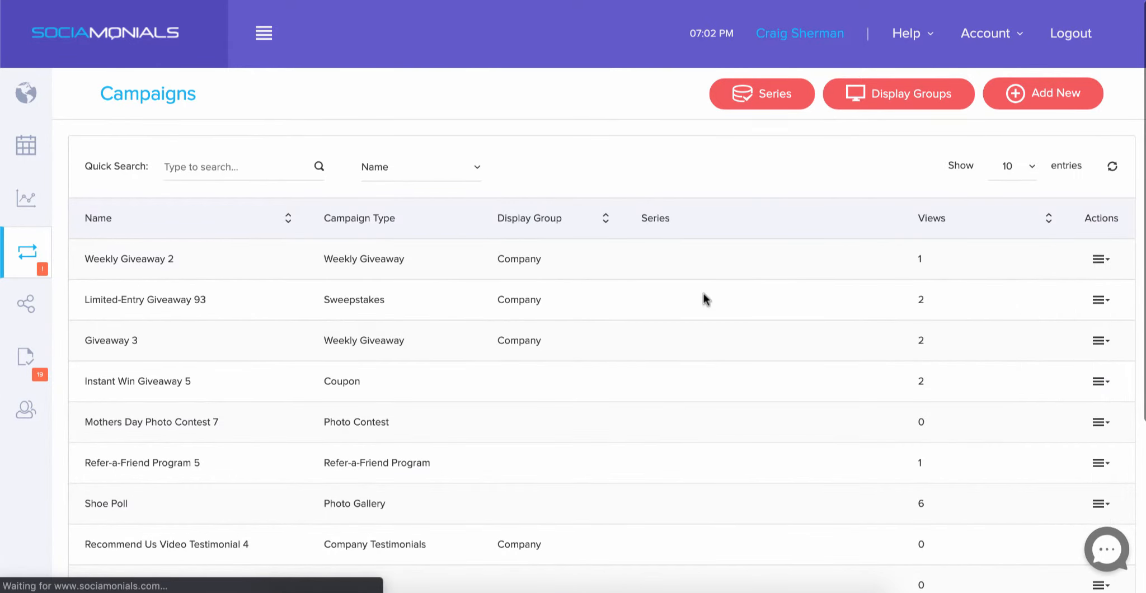
{"action": "left_click", "coordinate": [601, 192]}
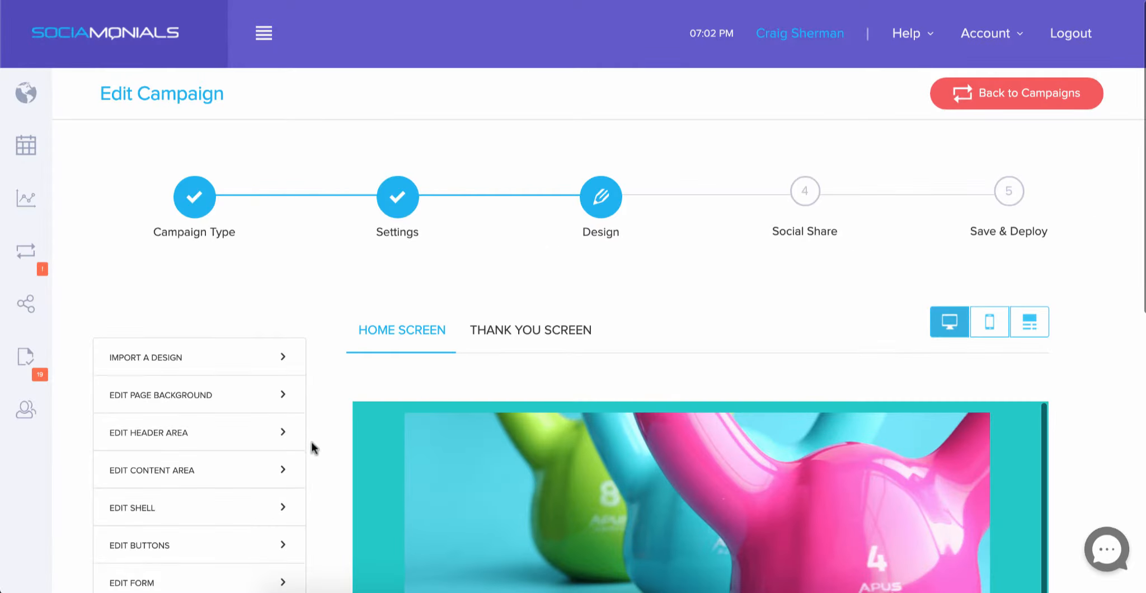
Step: In the header area settings, replace the header image with the 940x788 Sociamonials eye picture from the asset library and review the page preview
{"action": "scroll", "coordinate": [264, 447], "scroll_direction": "down", "scroll_amount": 4}
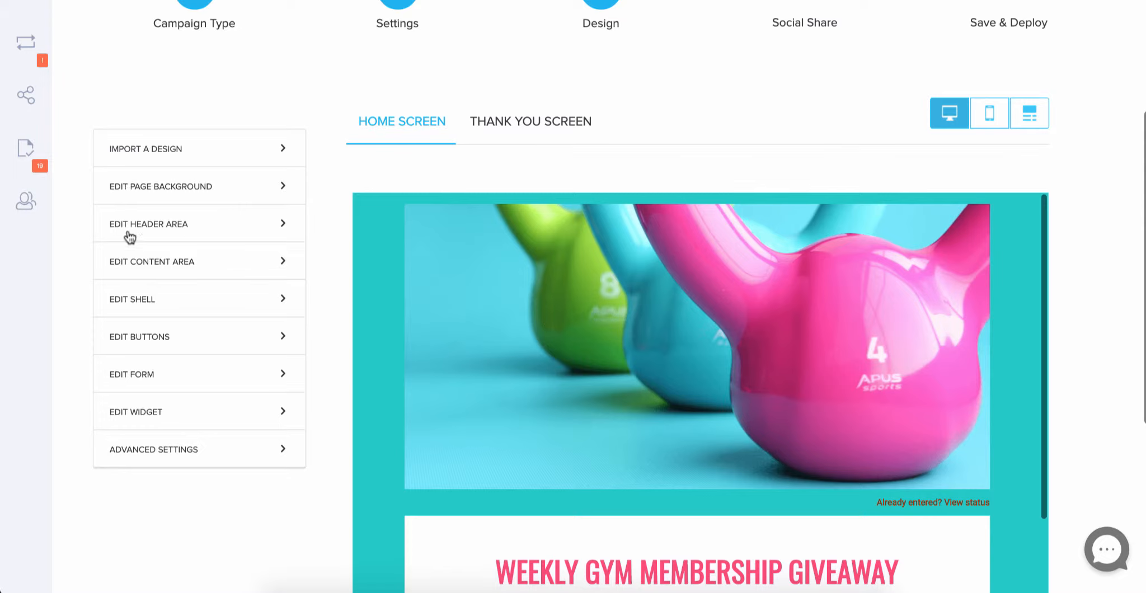
{"action": "left_click", "coordinate": [130, 235]}
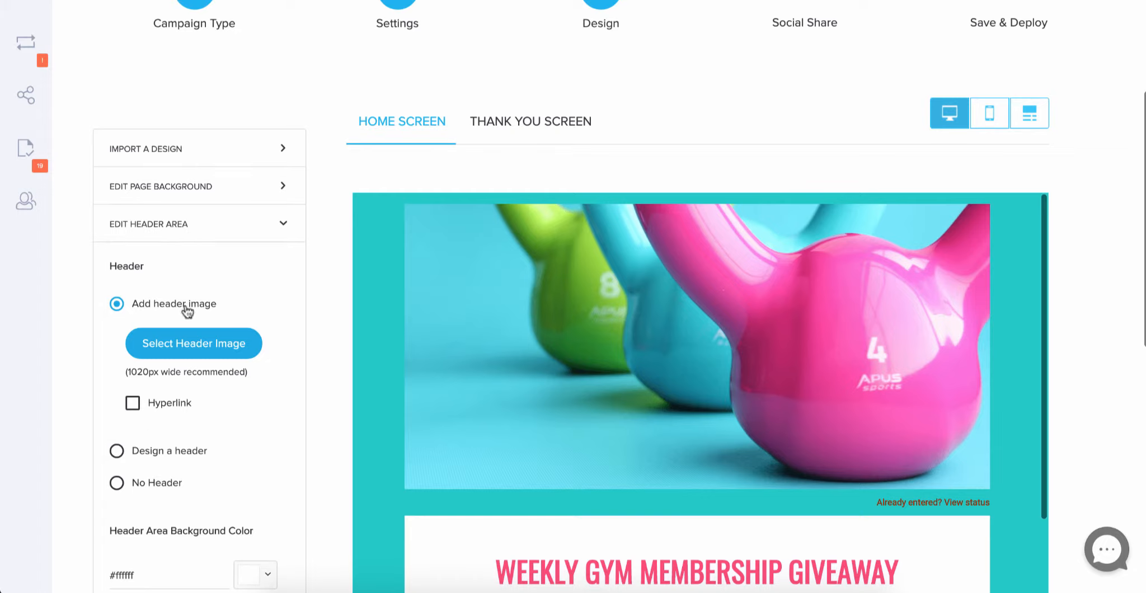
{"action": "left_click", "coordinate": [202, 345]}
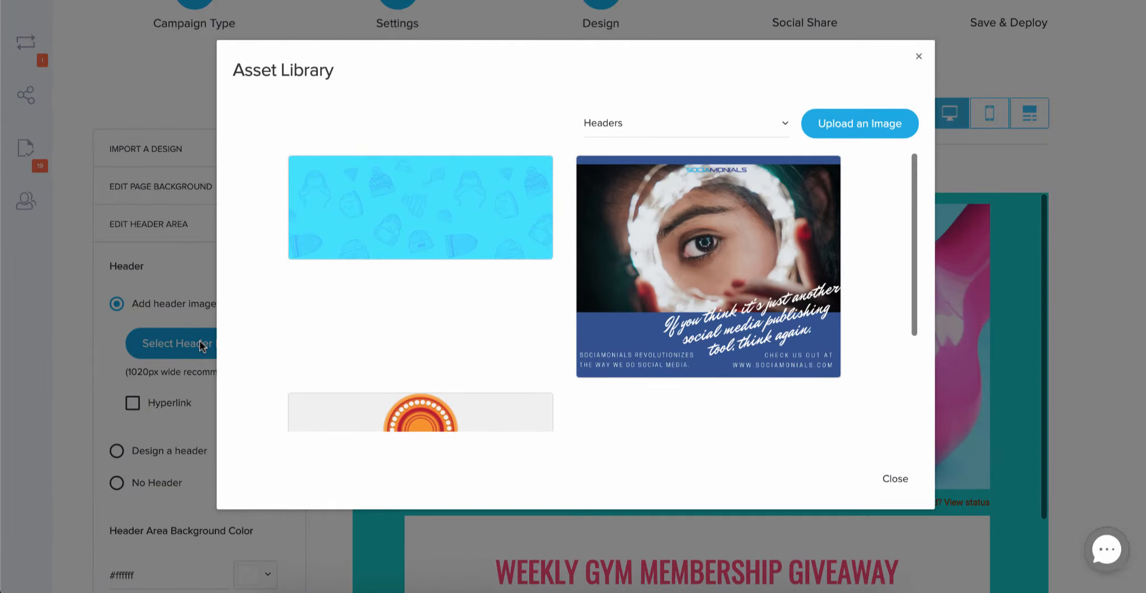
{"action": "scroll", "coordinate": [435, 351], "scroll_direction": "down", "scroll_amount": 3}
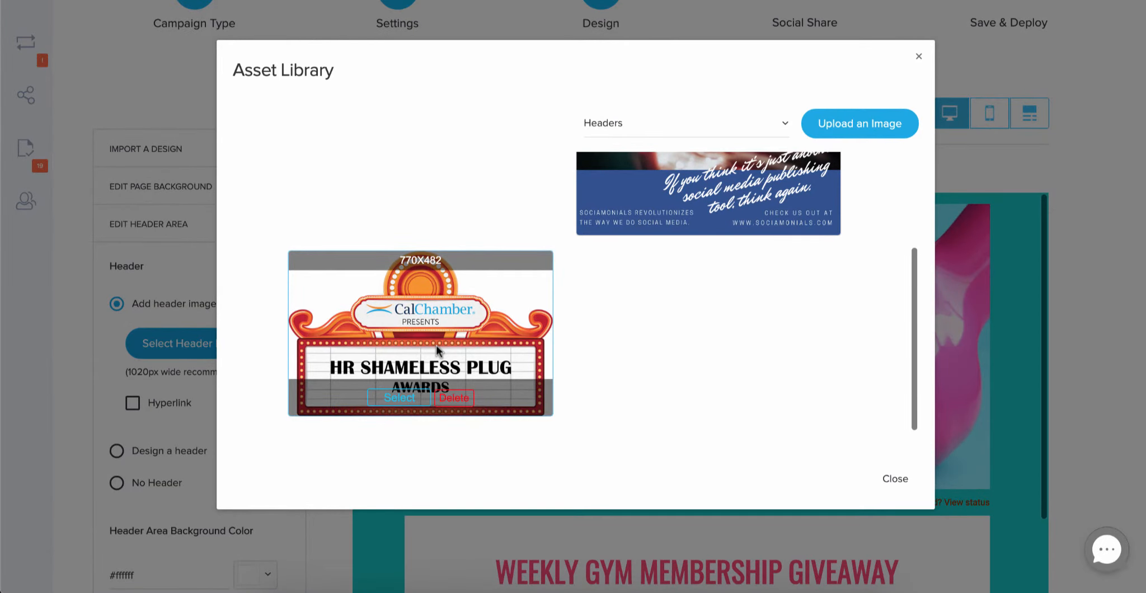
{"action": "scroll", "coordinate": [436, 350], "scroll_direction": "up", "scroll_amount": 3}
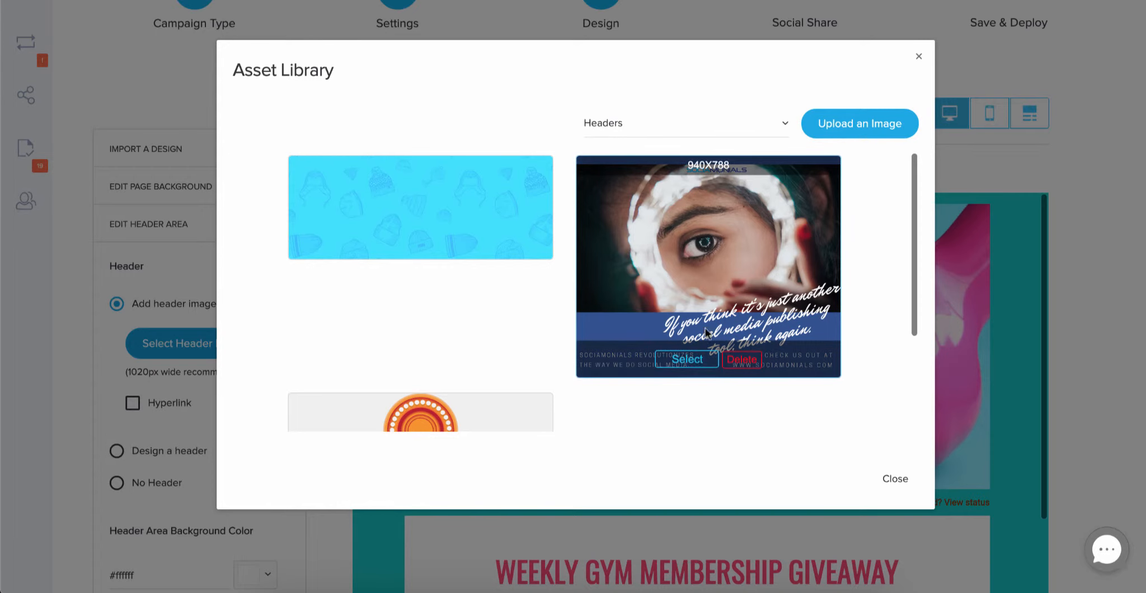
{"action": "left_click", "coordinate": [684, 359]}
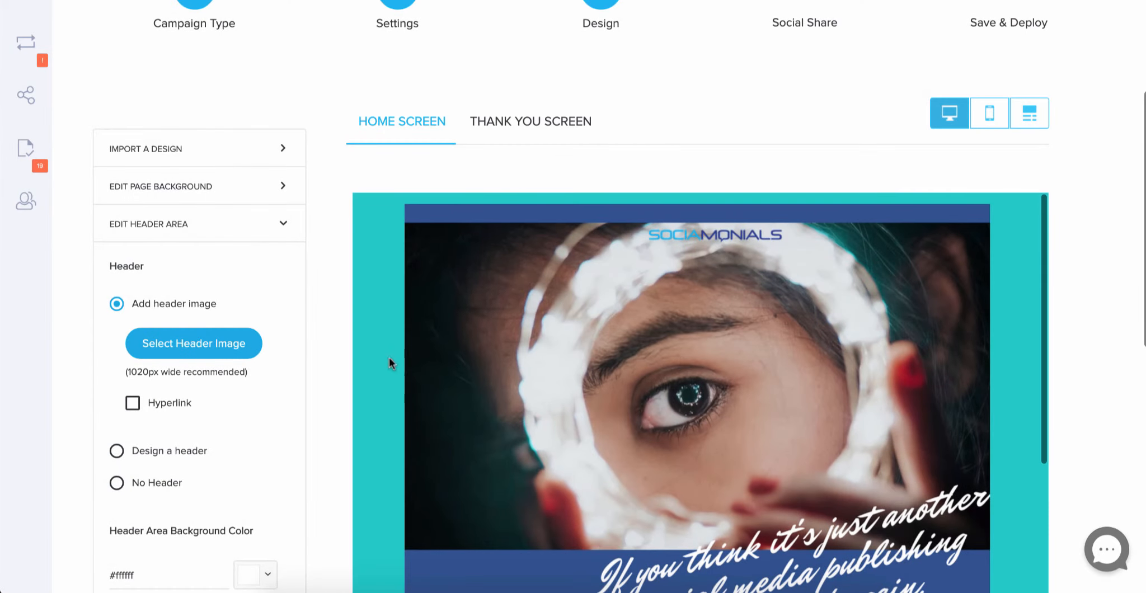
{"action": "scroll", "coordinate": [390, 363], "scroll_direction": "down", "scroll_amount": 3}
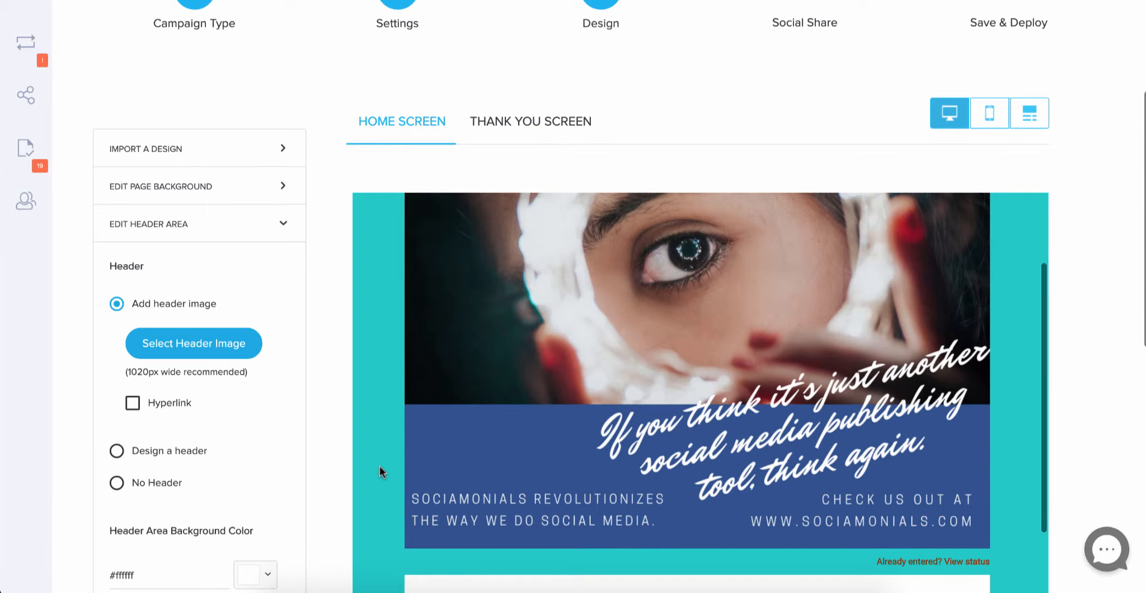
{"action": "scroll", "coordinate": [381, 471], "scroll_direction": "down", "scroll_amount": 4}
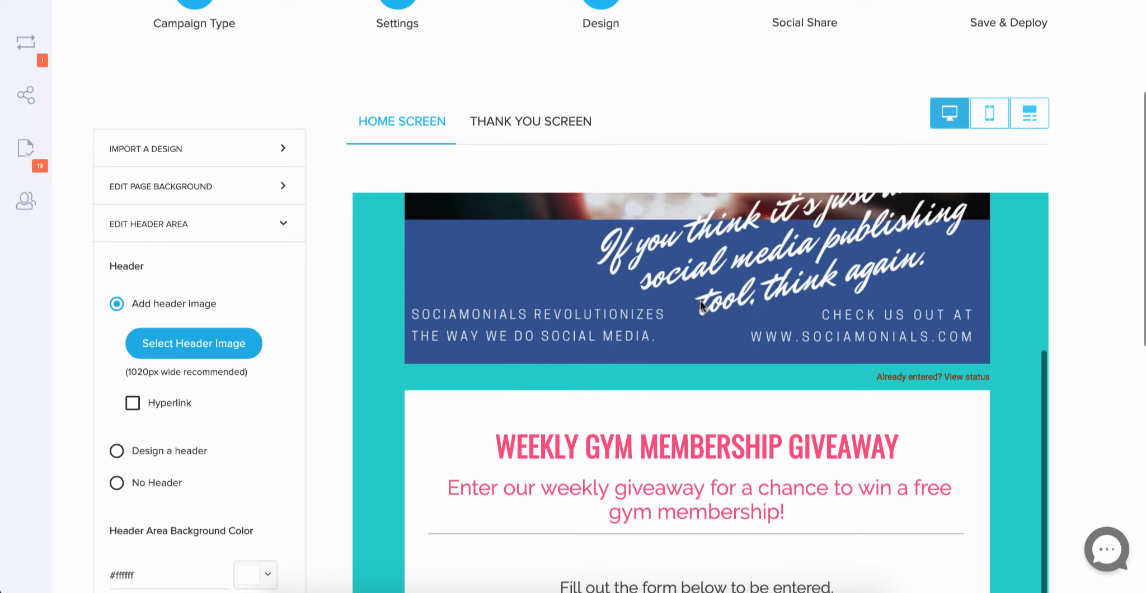
{"action": "scroll", "coordinate": [701, 305], "scroll_direction": "down", "scroll_amount": 4}
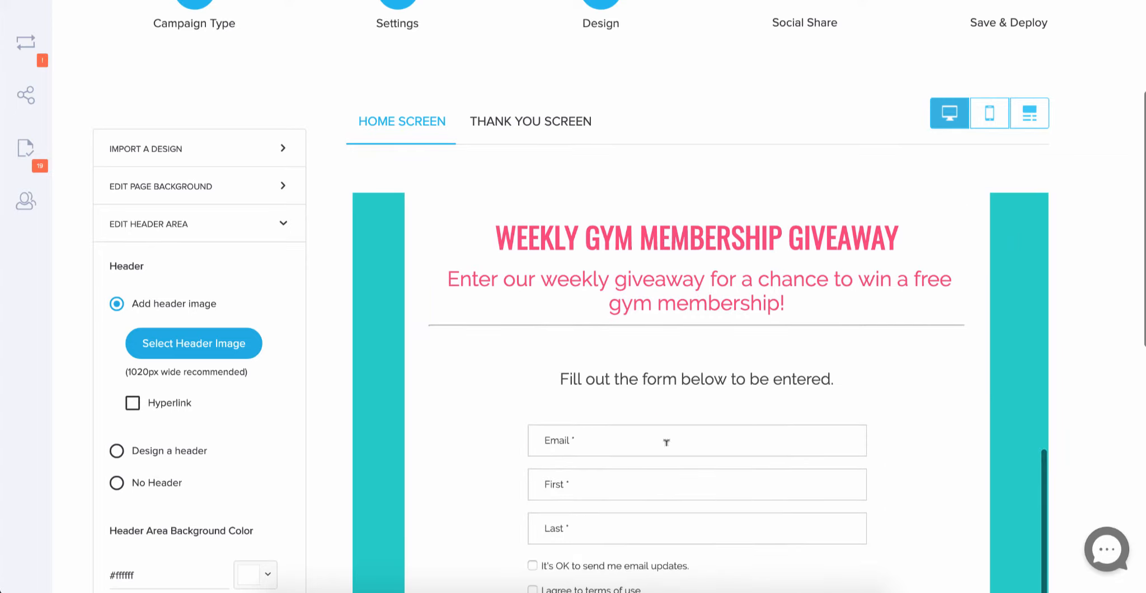
{"action": "scroll", "coordinate": [666, 445], "scroll_direction": "up", "scroll_amount": 5}
Step: Try the No Header option and look over the remaining header area settings
{"action": "scroll", "coordinate": [272, 442], "scroll_direction": "down", "scroll_amount": 2}
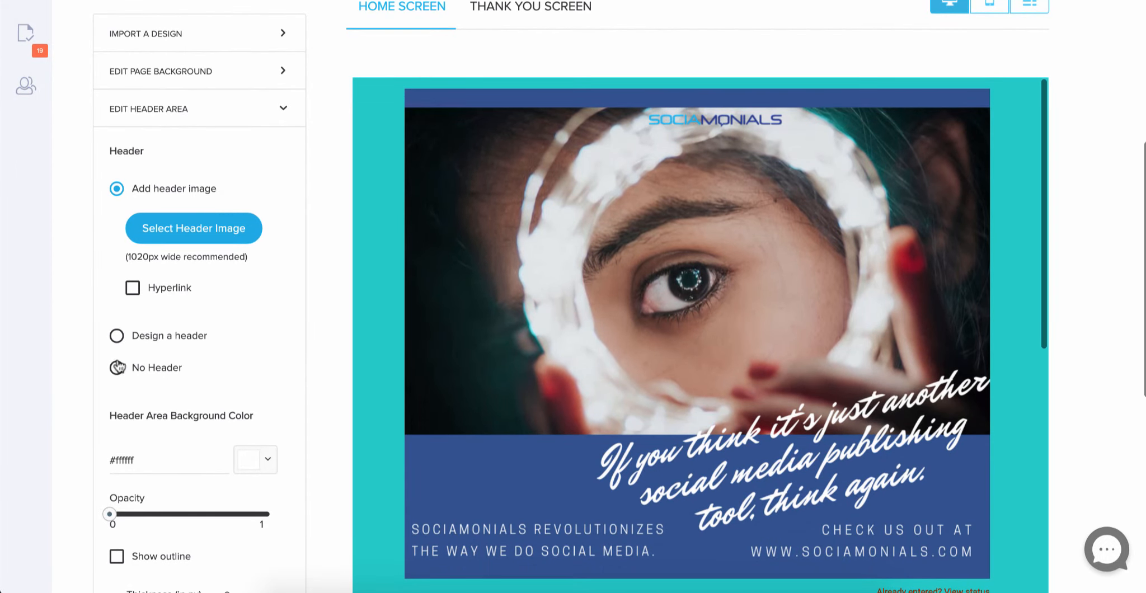
{"action": "left_click", "coordinate": [117, 370]}
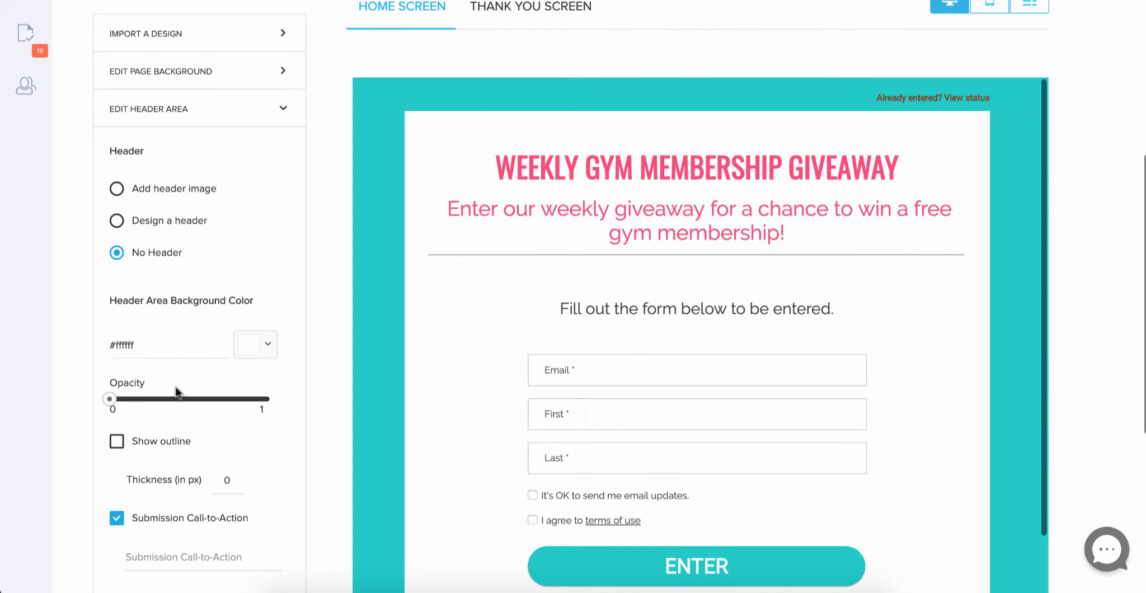
{"action": "scroll", "coordinate": [177, 392], "scroll_direction": "down", "scroll_amount": 2}
{"action": "scroll", "coordinate": [176, 392], "scroll_direction": "down", "scroll_amount": 4}
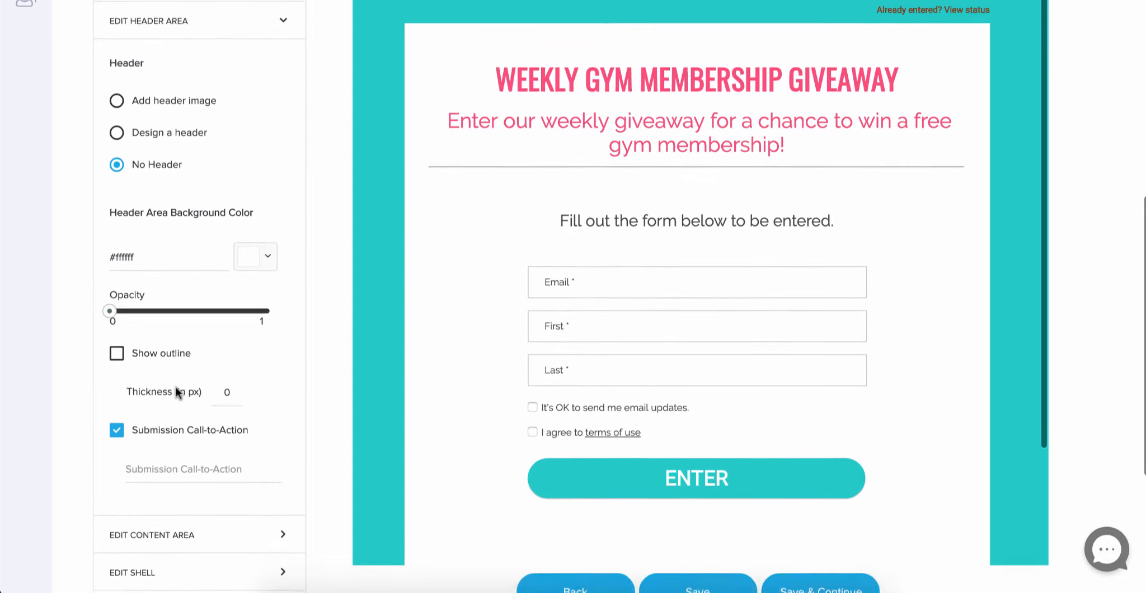
{"action": "scroll", "coordinate": [178, 395], "scroll_direction": "up", "scroll_amount": 6}
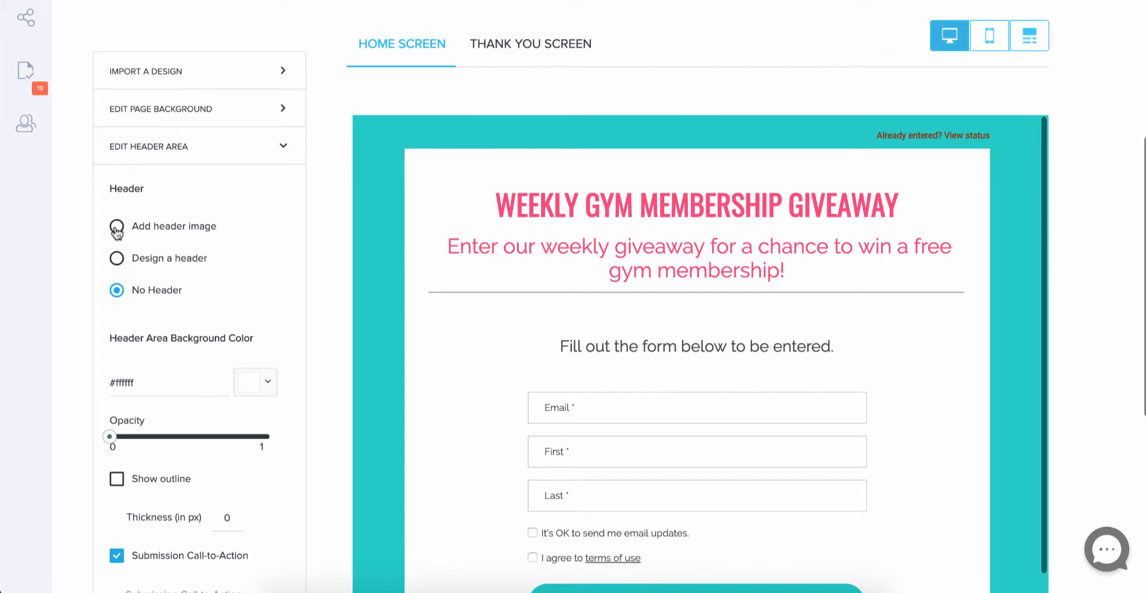
Step: Switch to the Design a header option and set the designed header's background color opacity to 0
{"action": "scroll", "coordinate": [161, 347], "scroll_direction": "down", "scroll_amount": 2}
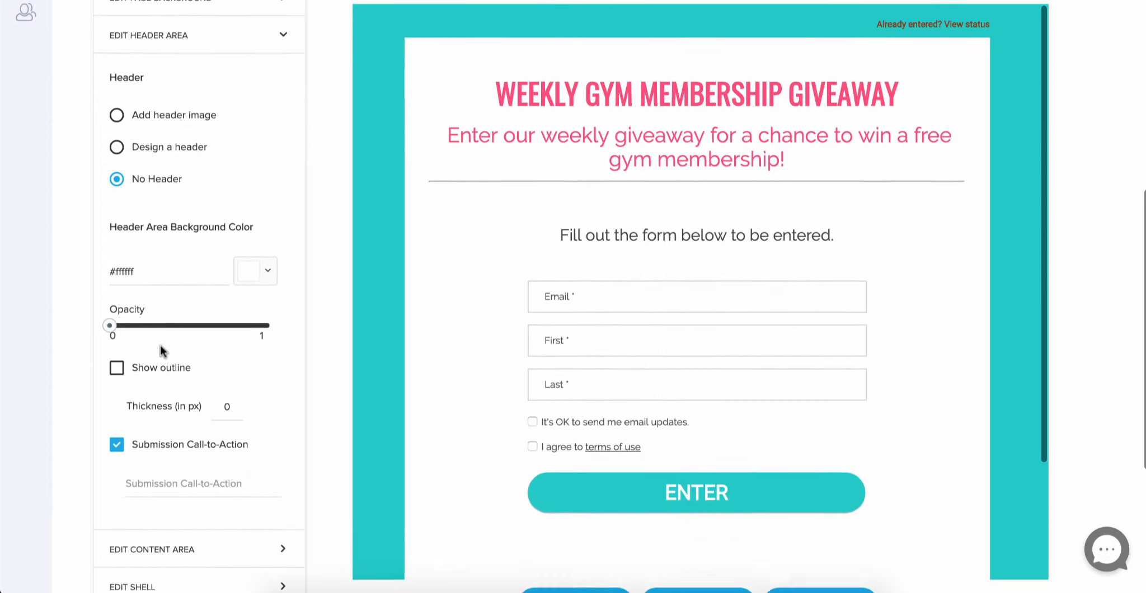
{"action": "scroll", "coordinate": [162, 351], "scroll_direction": "down", "scroll_amount": 1}
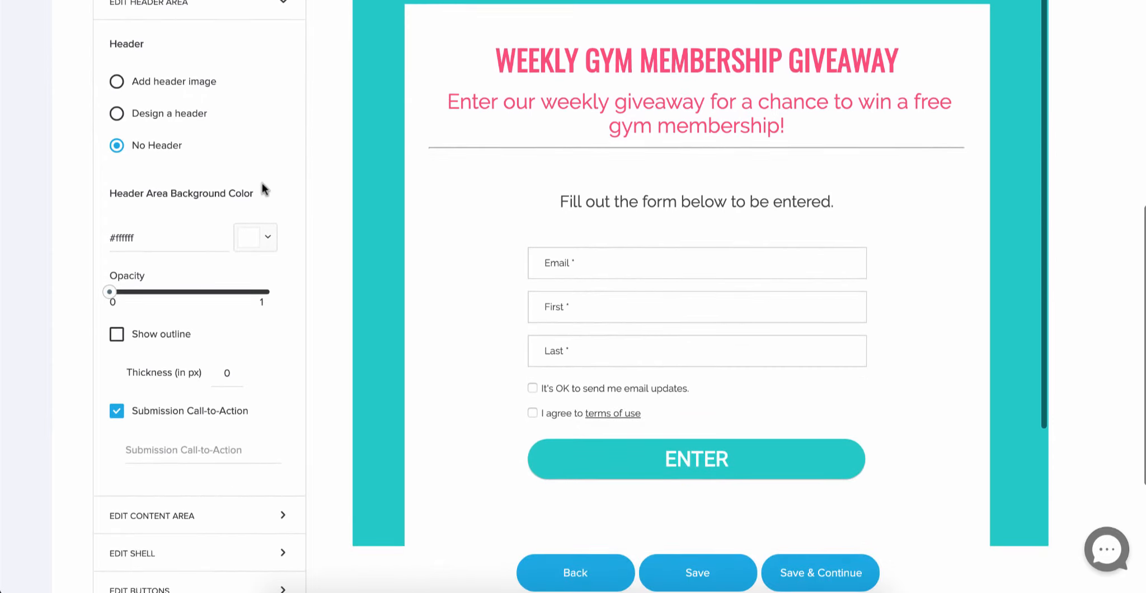
{"action": "left_click", "coordinate": [117, 114]}
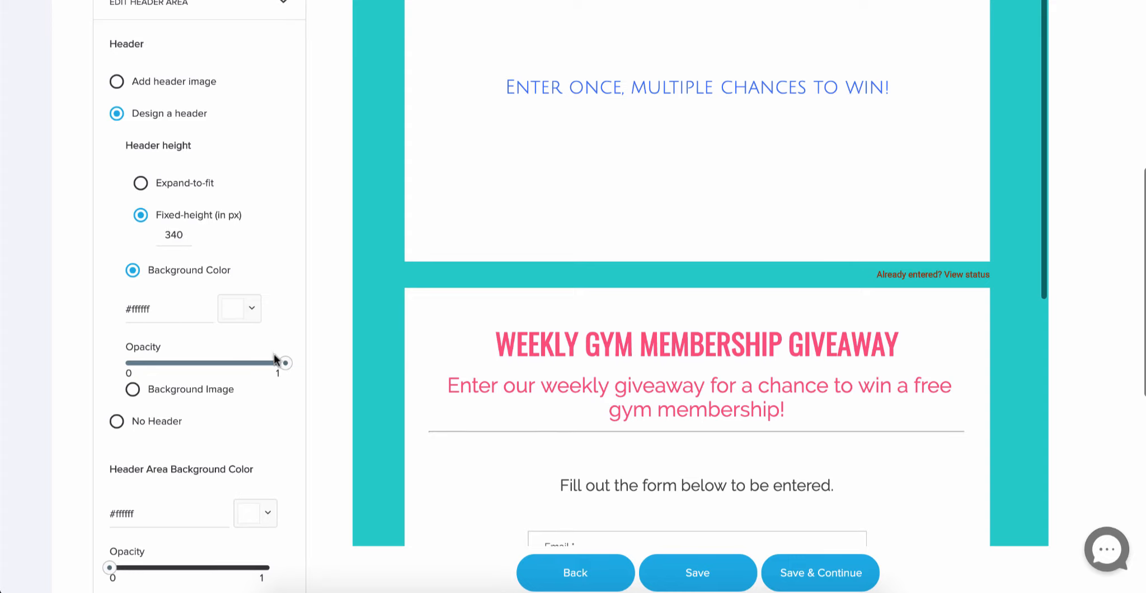
{"action": "left_click_drag", "start_coordinate": [285, 363], "coordinate": [119, 364]}
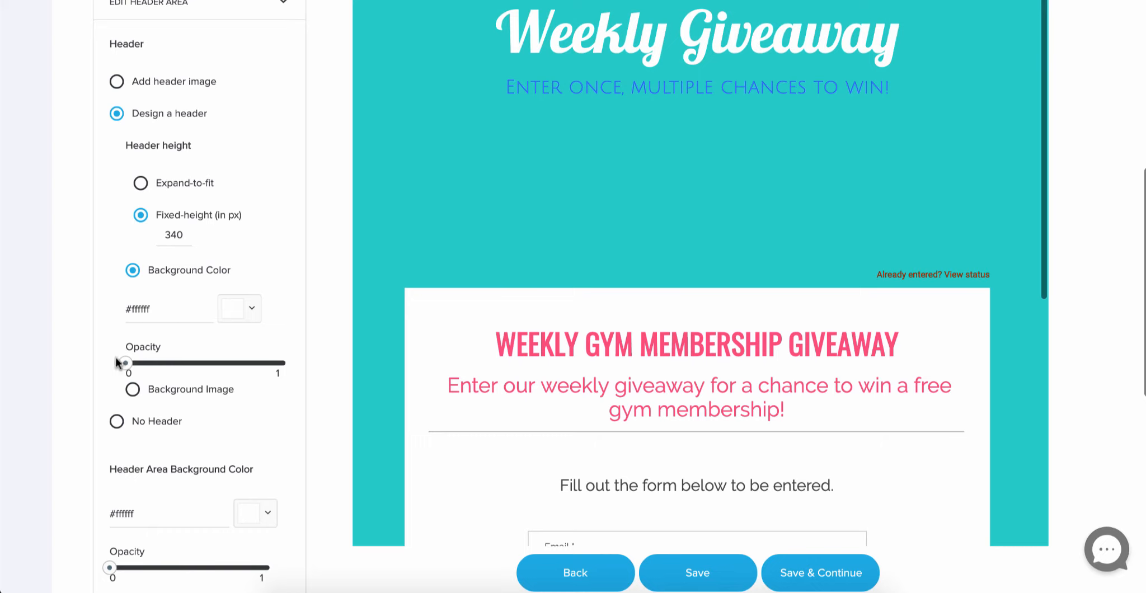
Step: Delete the "Weekly Giveaway" title and the "Enter once, multiple chances to win!" line from the designed header
{"action": "left_click", "coordinate": [893, 87]}
{"action": "left_click_drag", "start_coordinate": [892, 87], "coordinate": [508, 22]}
{"action": "key", "text": "BackSpace"}
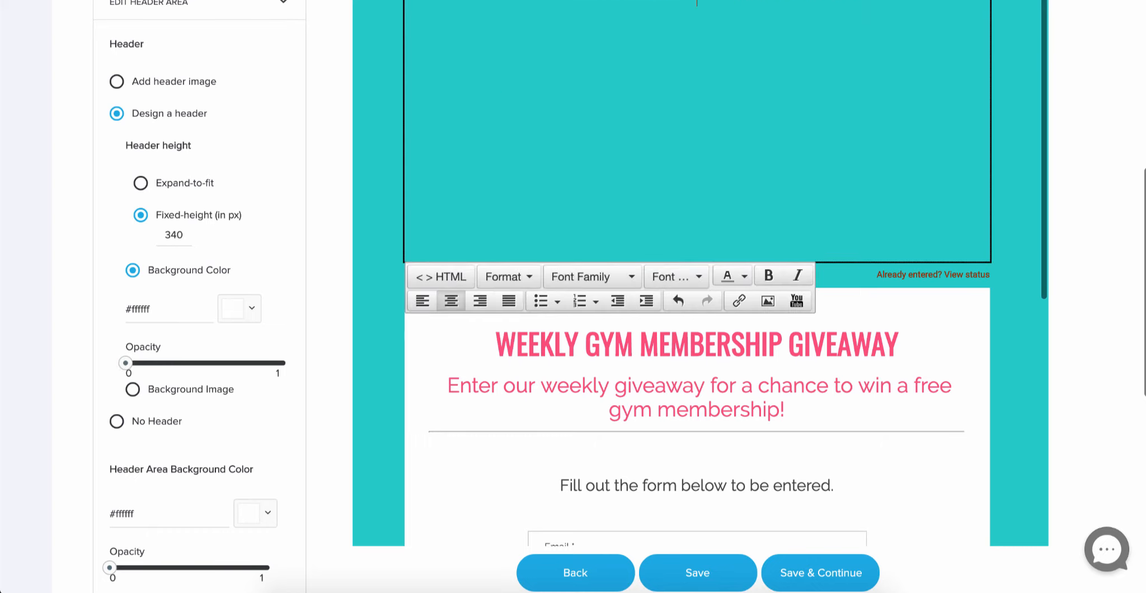
{"action": "left_click", "coordinate": [372, 171]}
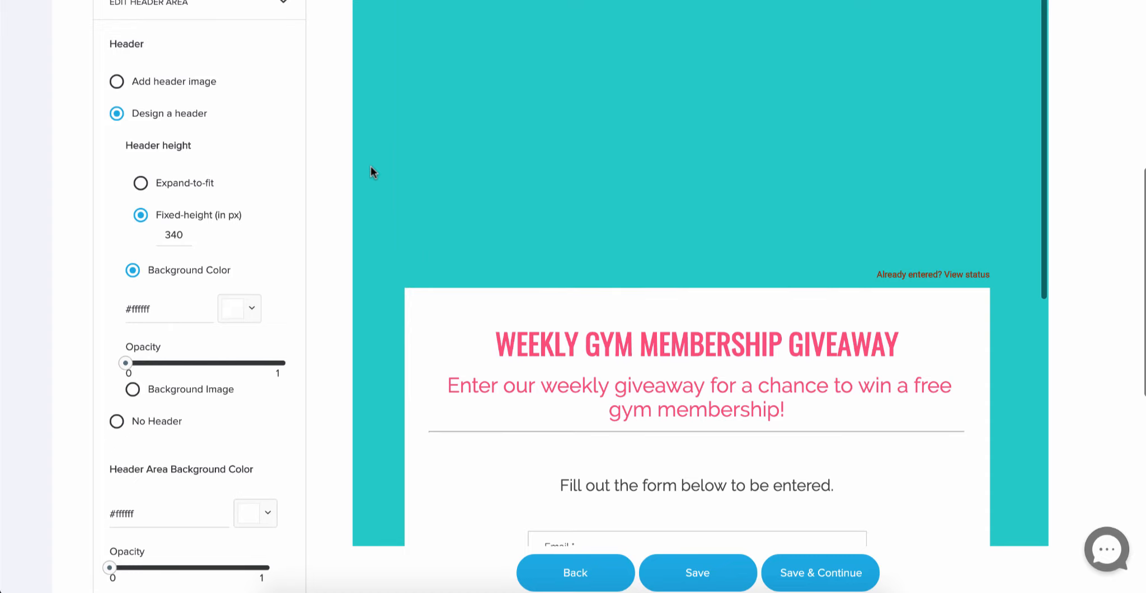
Step: Save the campaign design with the emptied header and return to the header area settings
{"action": "scroll", "coordinate": [371, 167], "scroll_direction": "up", "scroll_amount": 2}
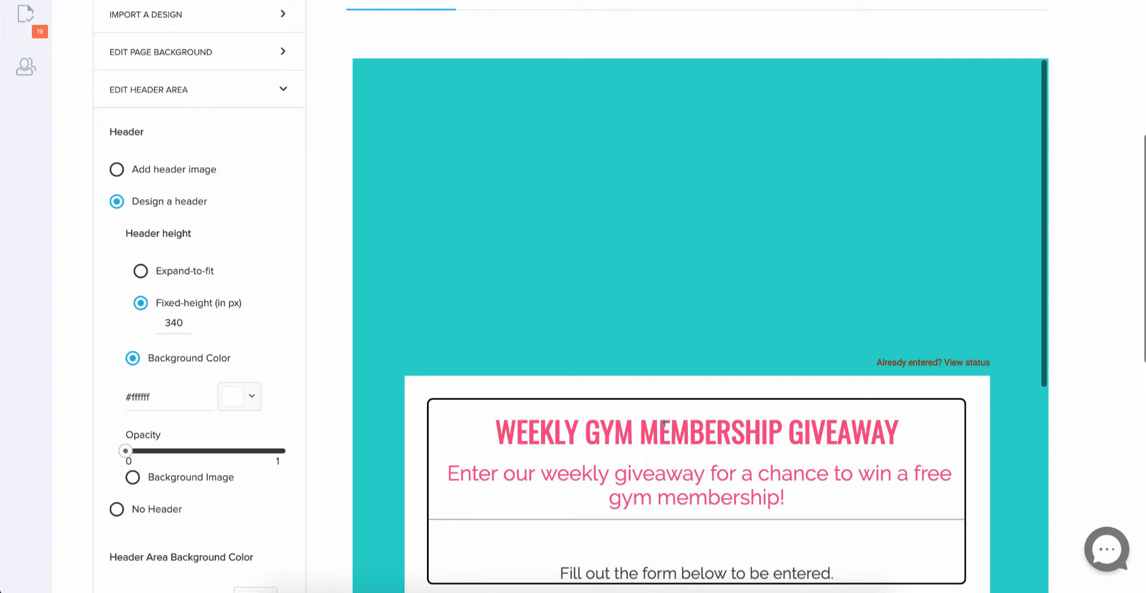
{"action": "scroll", "coordinate": [664, 424], "scroll_direction": "down", "scroll_amount": 15}
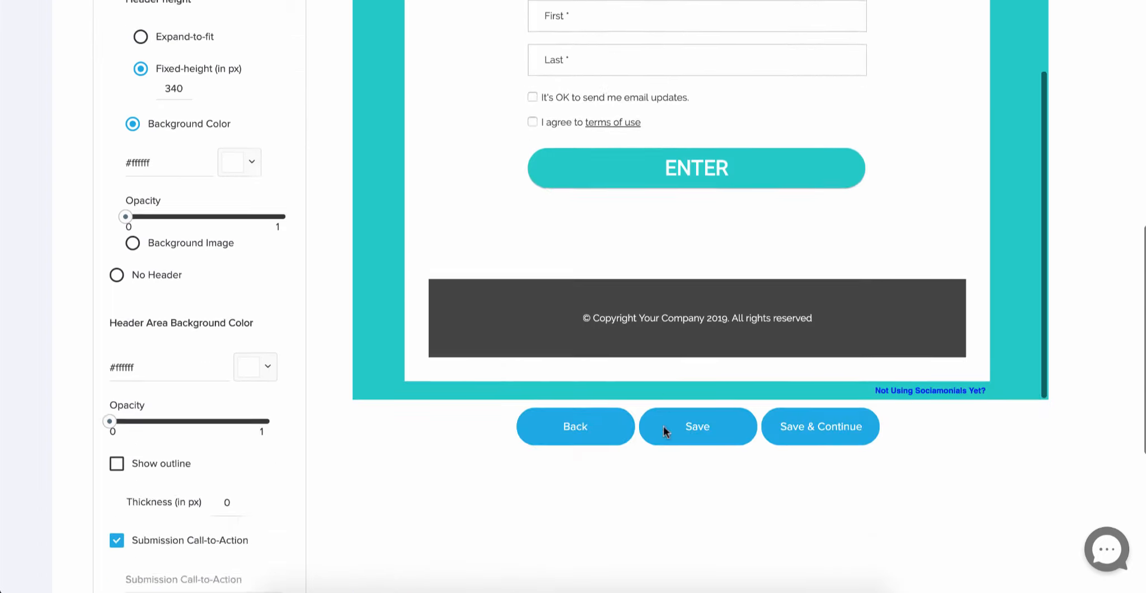
{"action": "scroll", "coordinate": [664, 427], "scroll_direction": "up", "scroll_amount": 3}
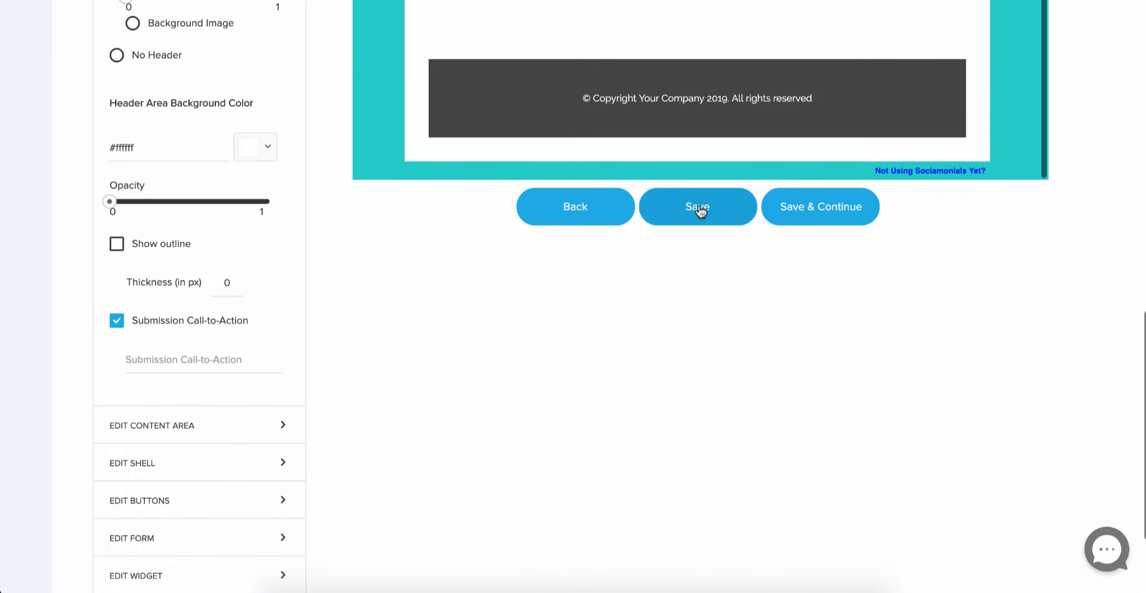
{"action": "left_click", "coordinate": [700, 207]}
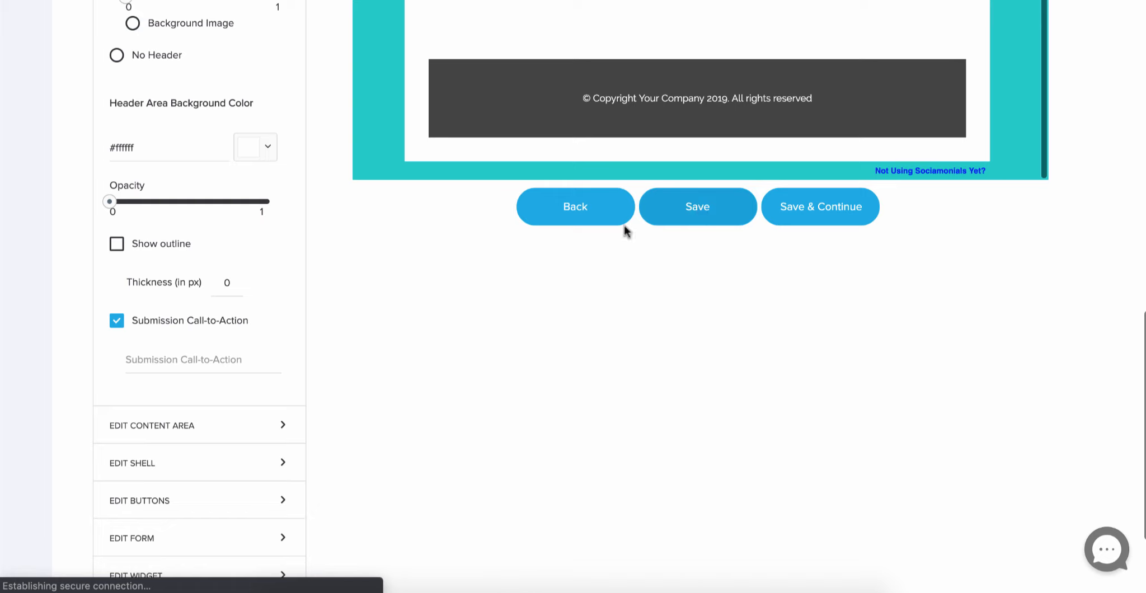
{"action": "scroll", "coordinate": [320, 292], "scroll_direction": "up", "scroll_amount": 8}
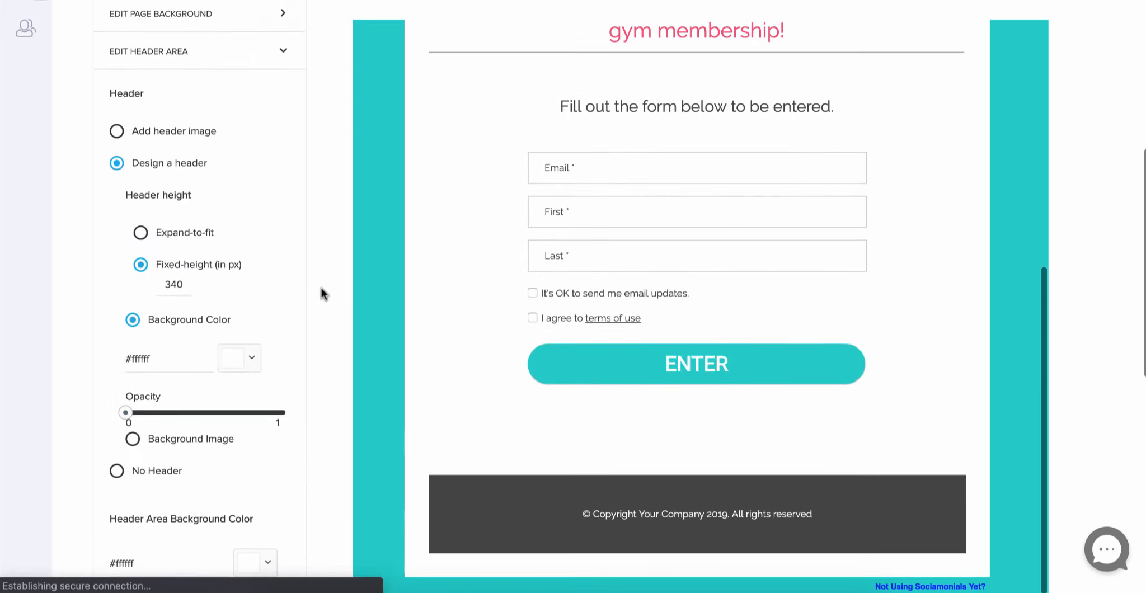